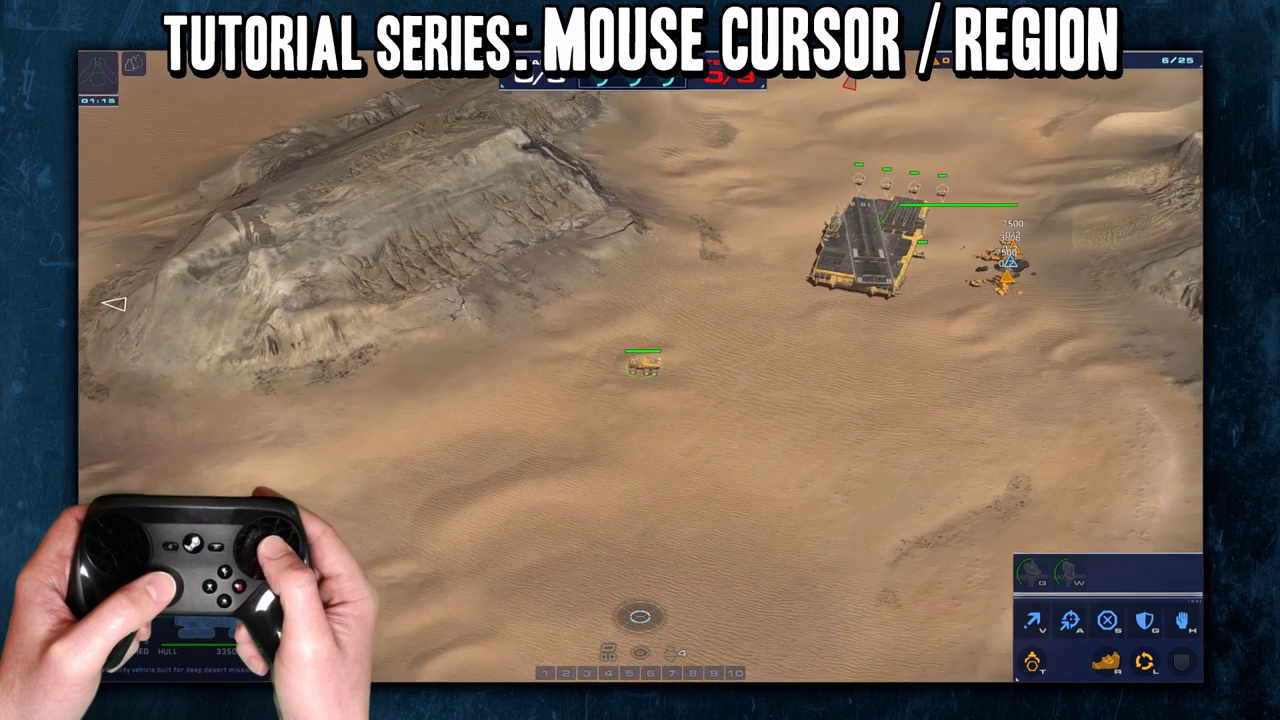
Zoom in on the Baserunner, zoom back out, then pull the camera back over the desert
scroll(695, 419, up, 10)
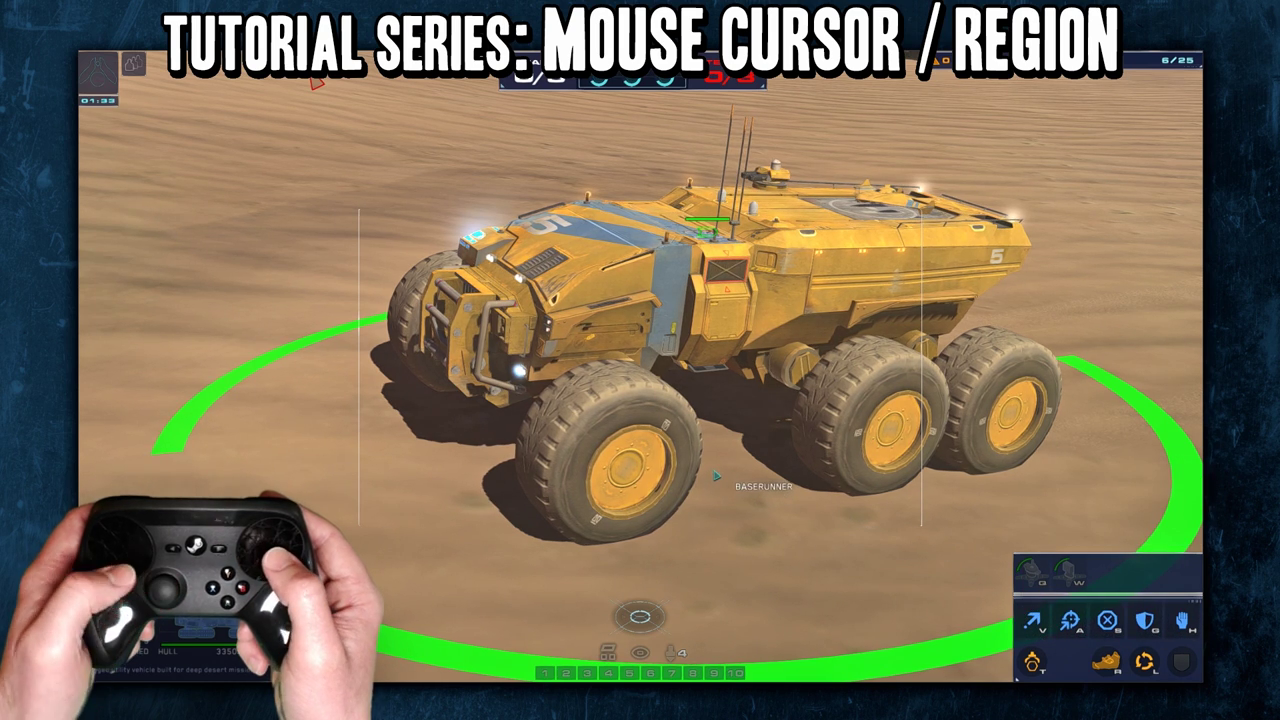
scroll(716, 488, down, 10)
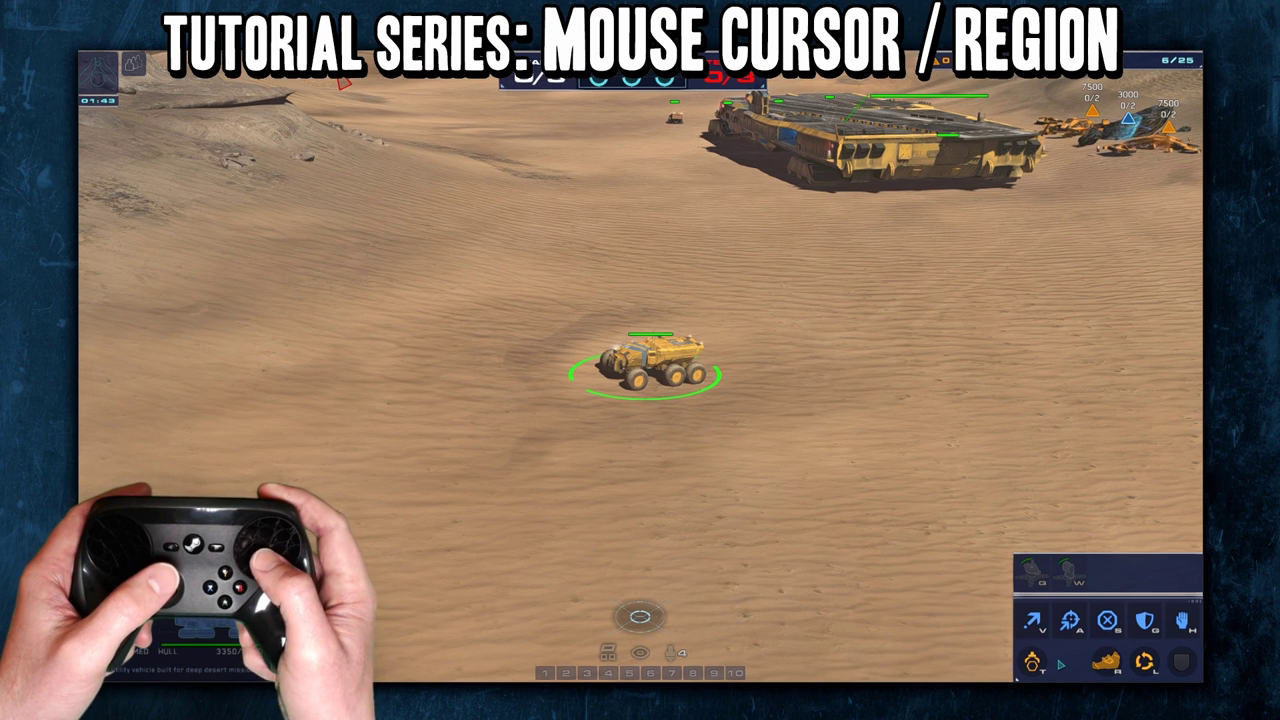
key(Down)
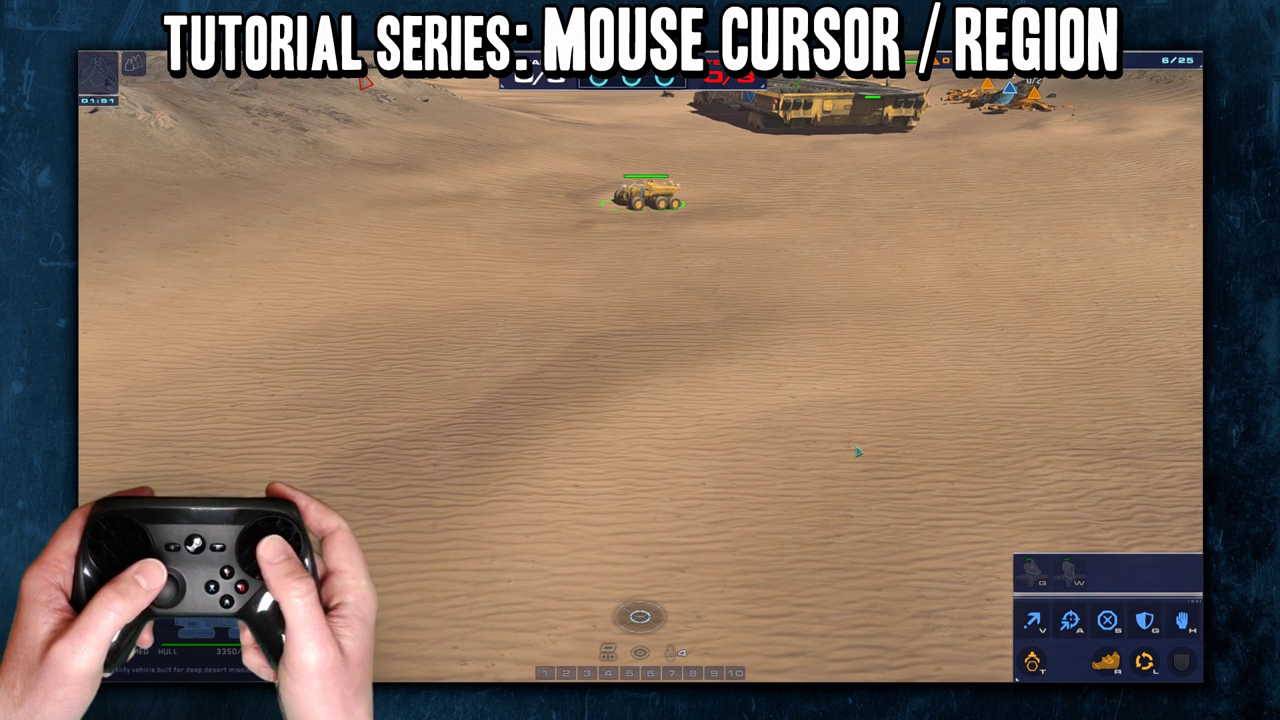
Open the Homeworld controller configuration's MIDDLE MOUSE, MOVE CURSOR binding and move to its DOUBLE PRESS activator
key(shift+Tab)
key(Down)
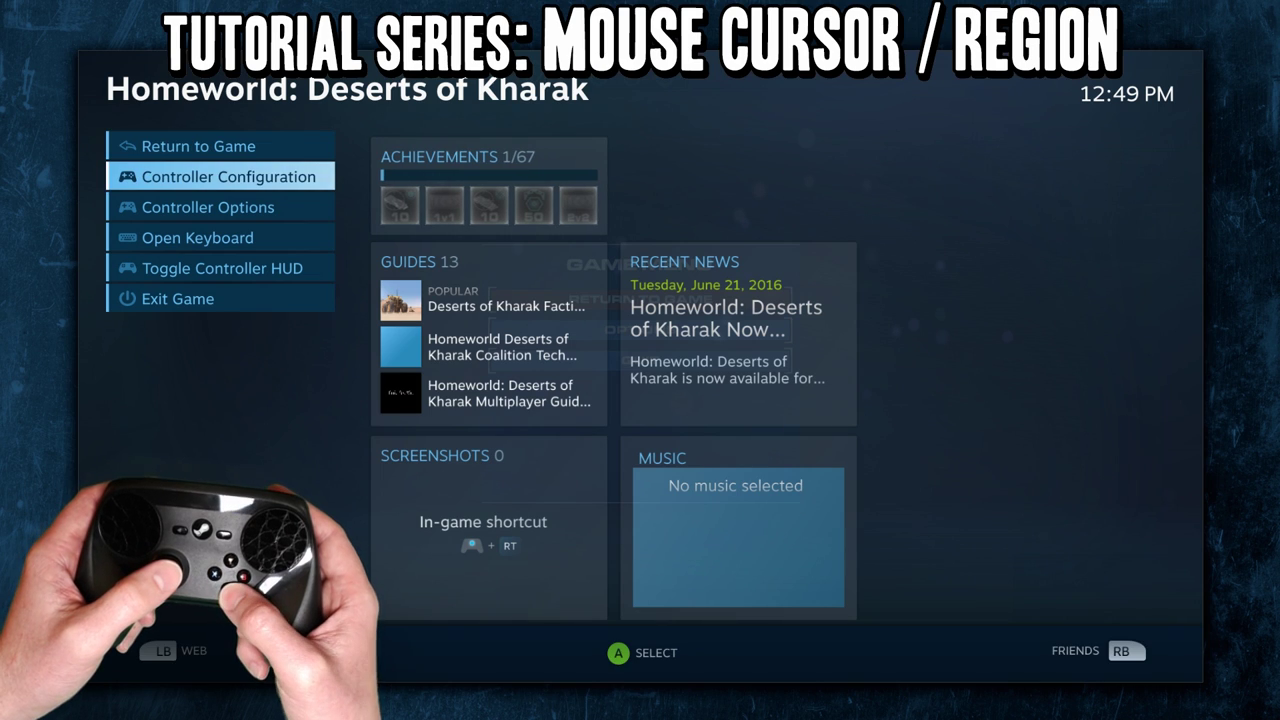
key(Return)
key(Right)
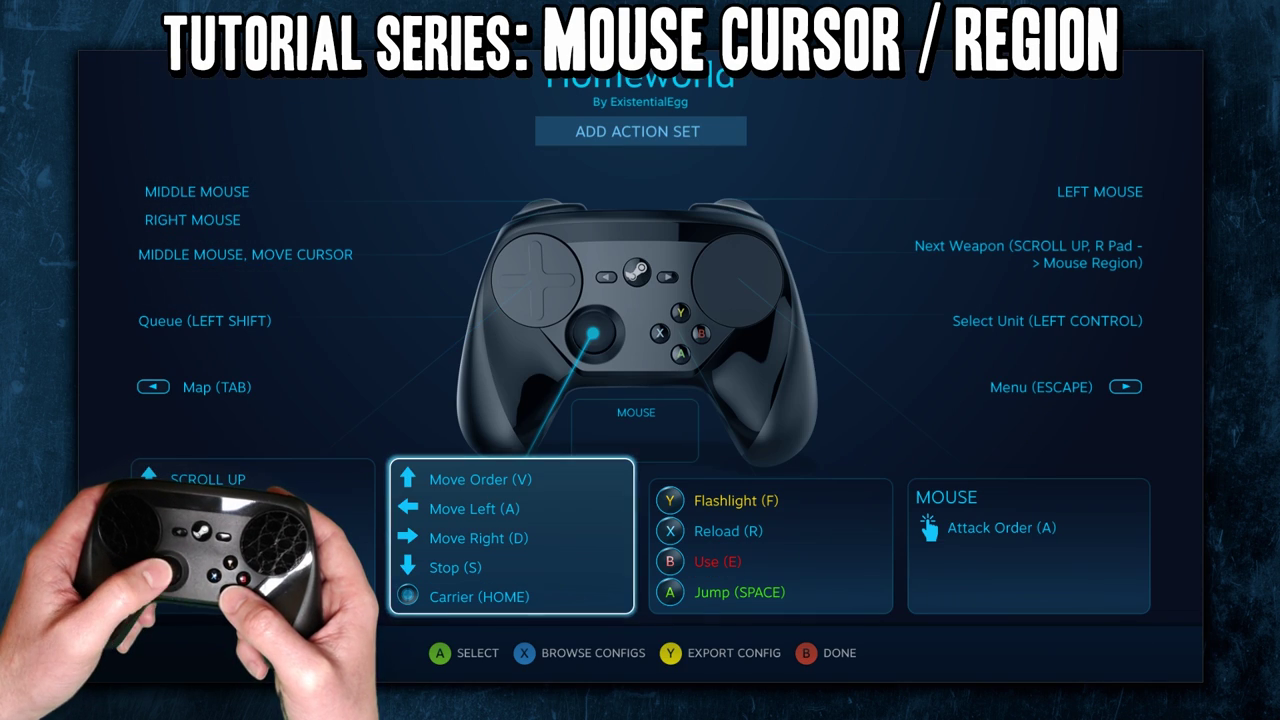
key(Up)
key(Up)
key(Up)
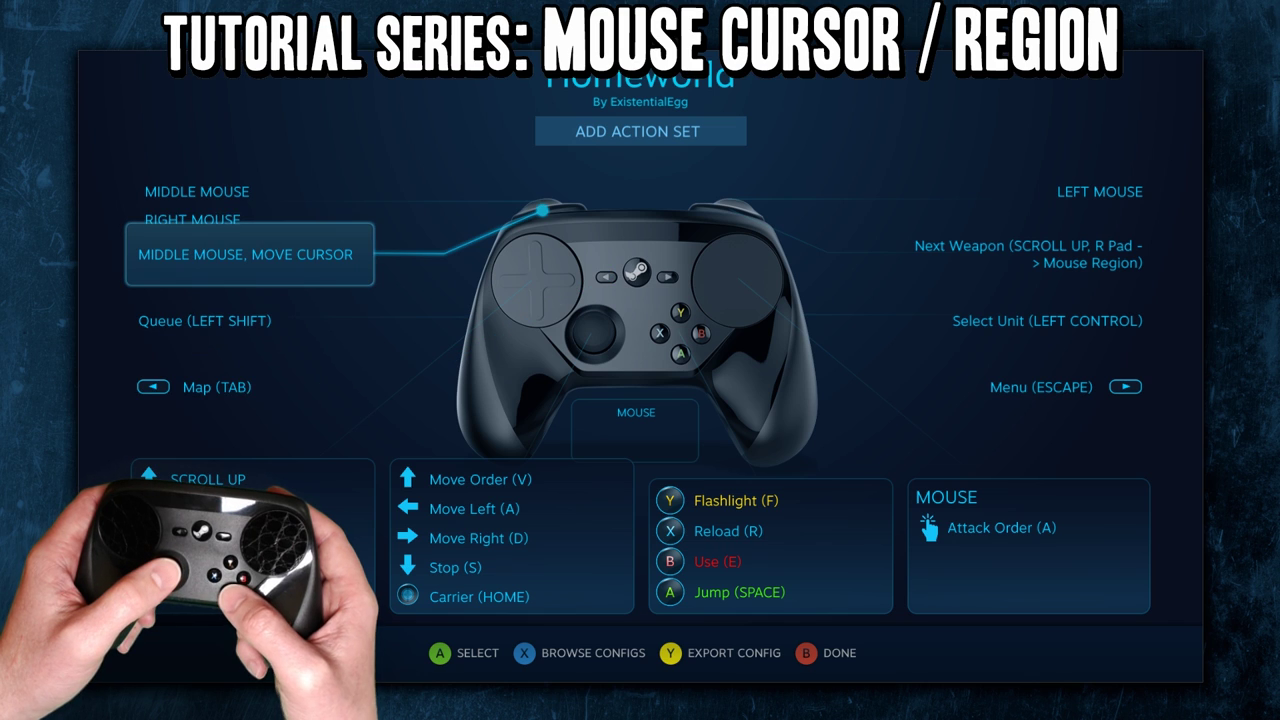
key(Return)
key(Right)
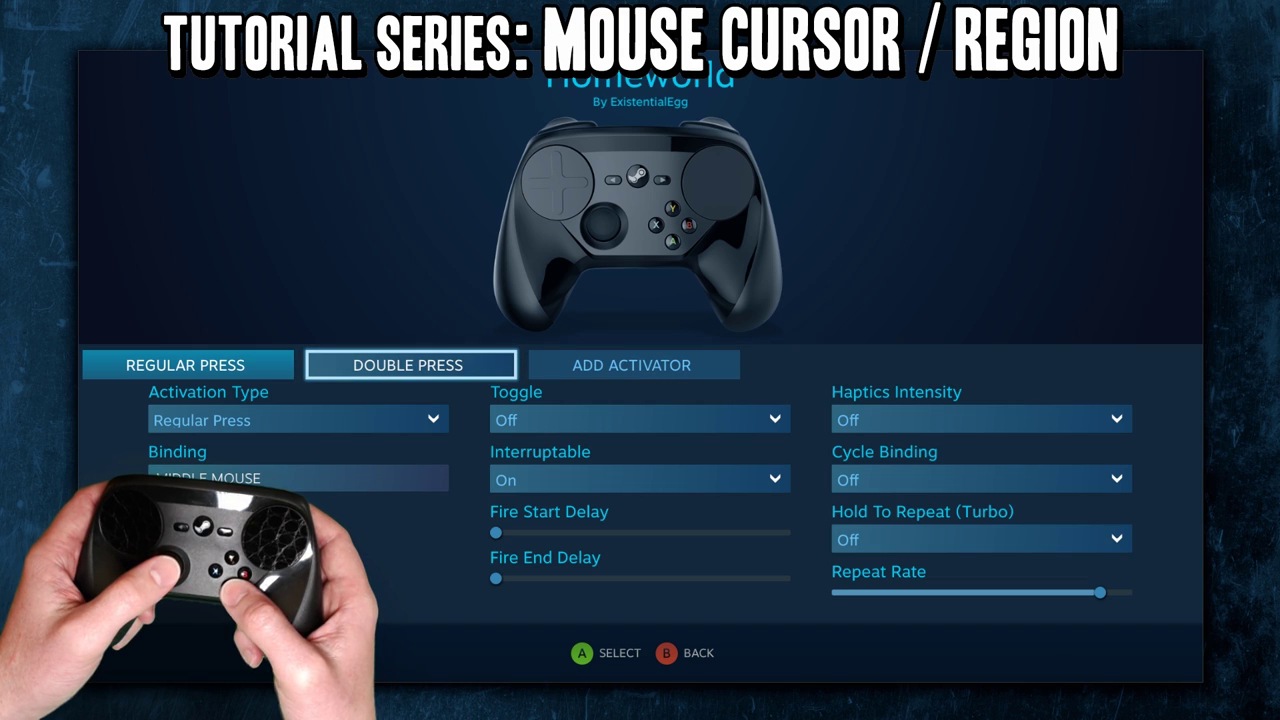
Assign the double-press binding a mouse cursor position action, bringing up the Select Cursor Position prompt
key(Return)
key(Down)
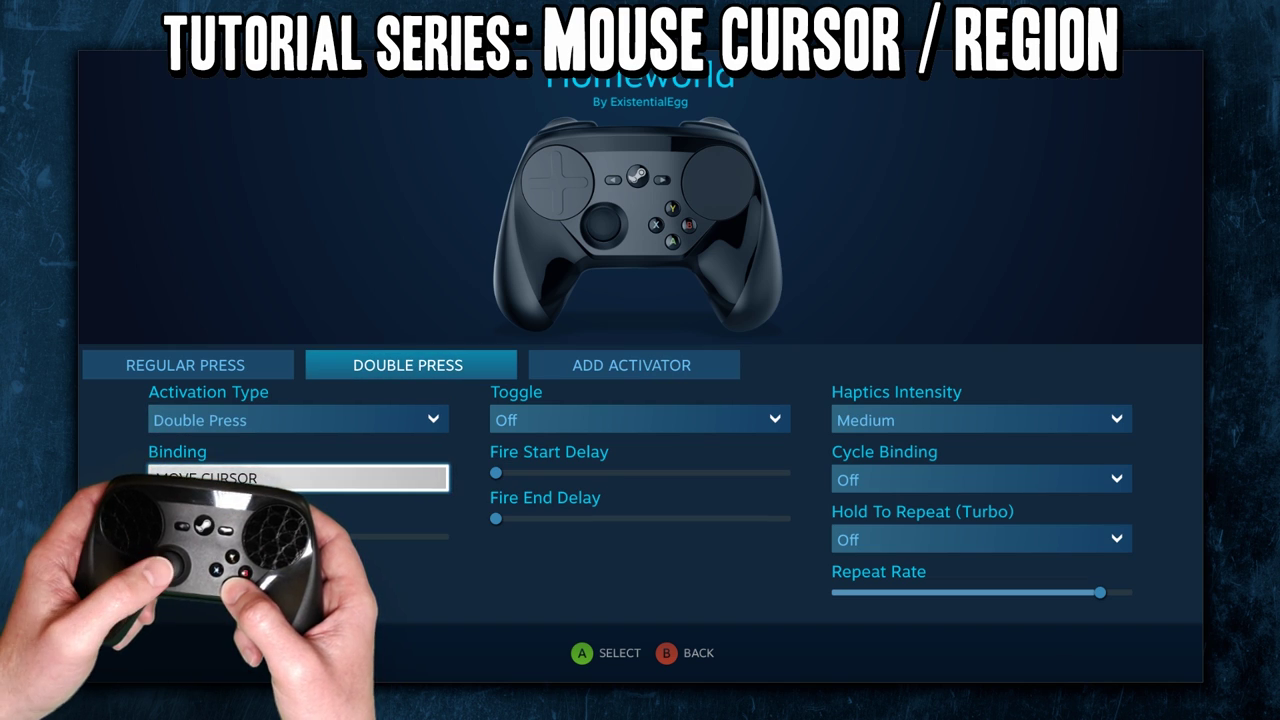
key(Return)
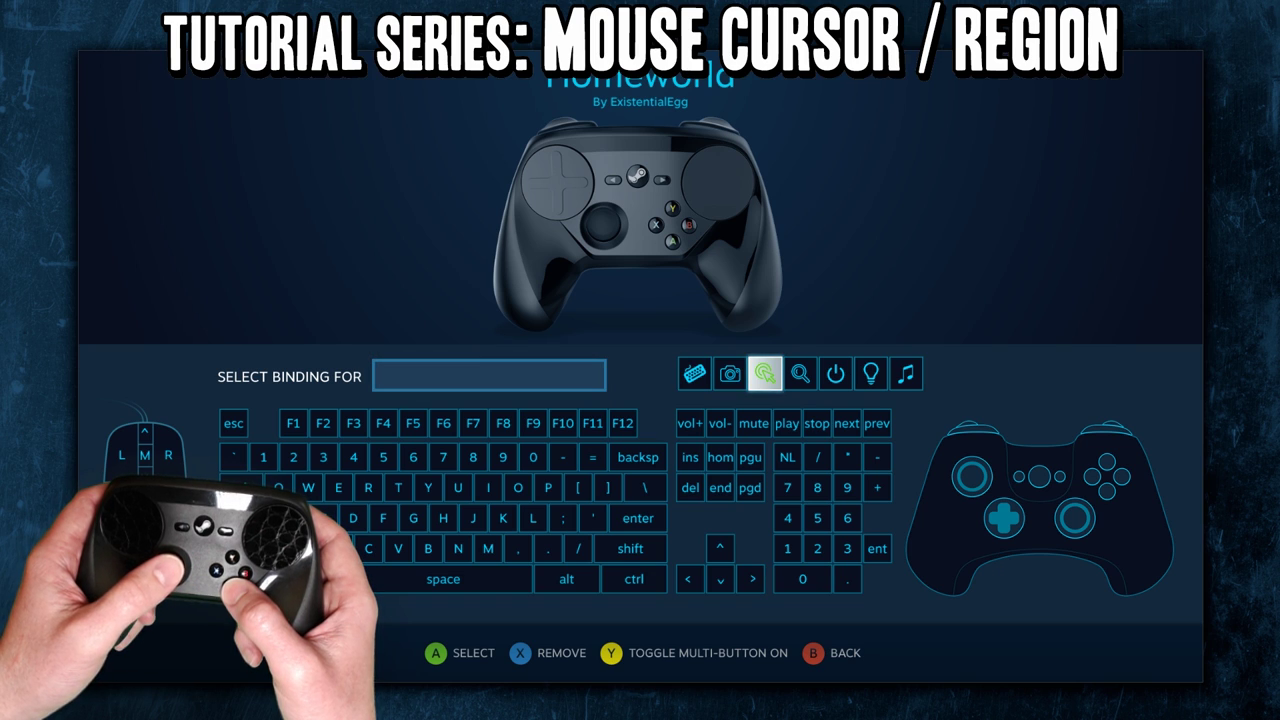
key(Return)
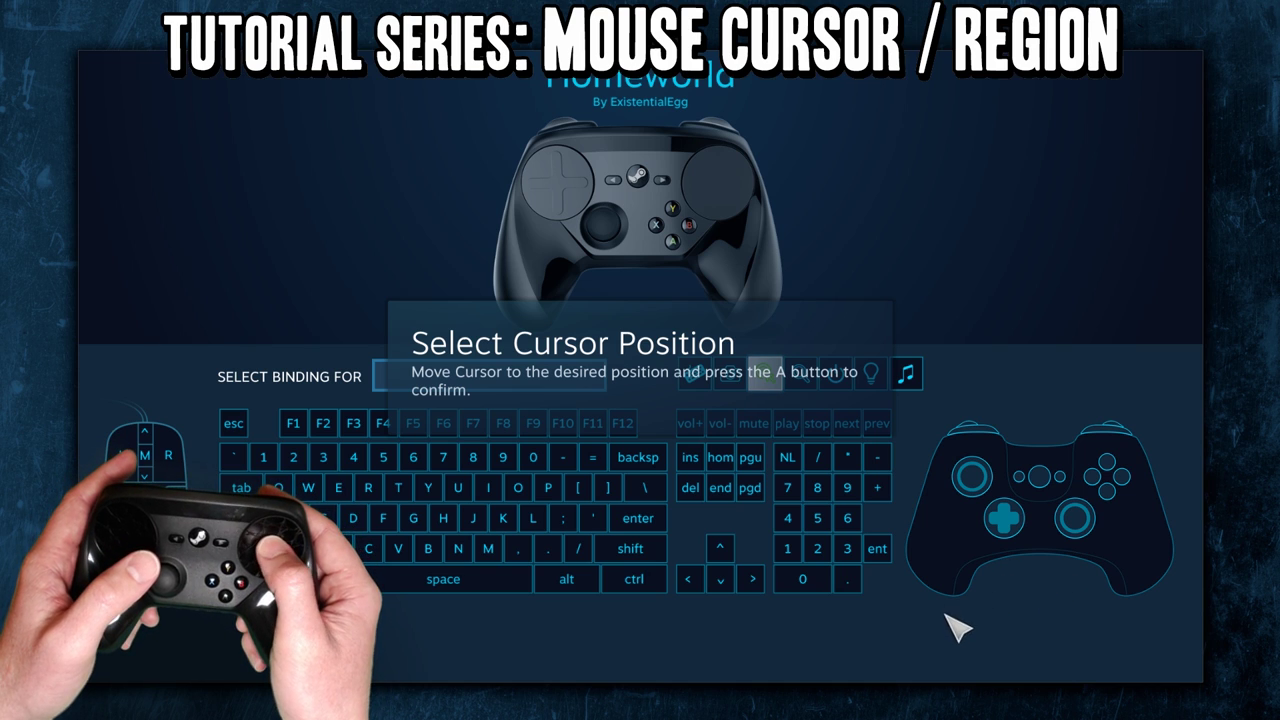
Confirm the cursor position, enable Return to Old Position, and exit to the Game Menu
click(1075, 652)
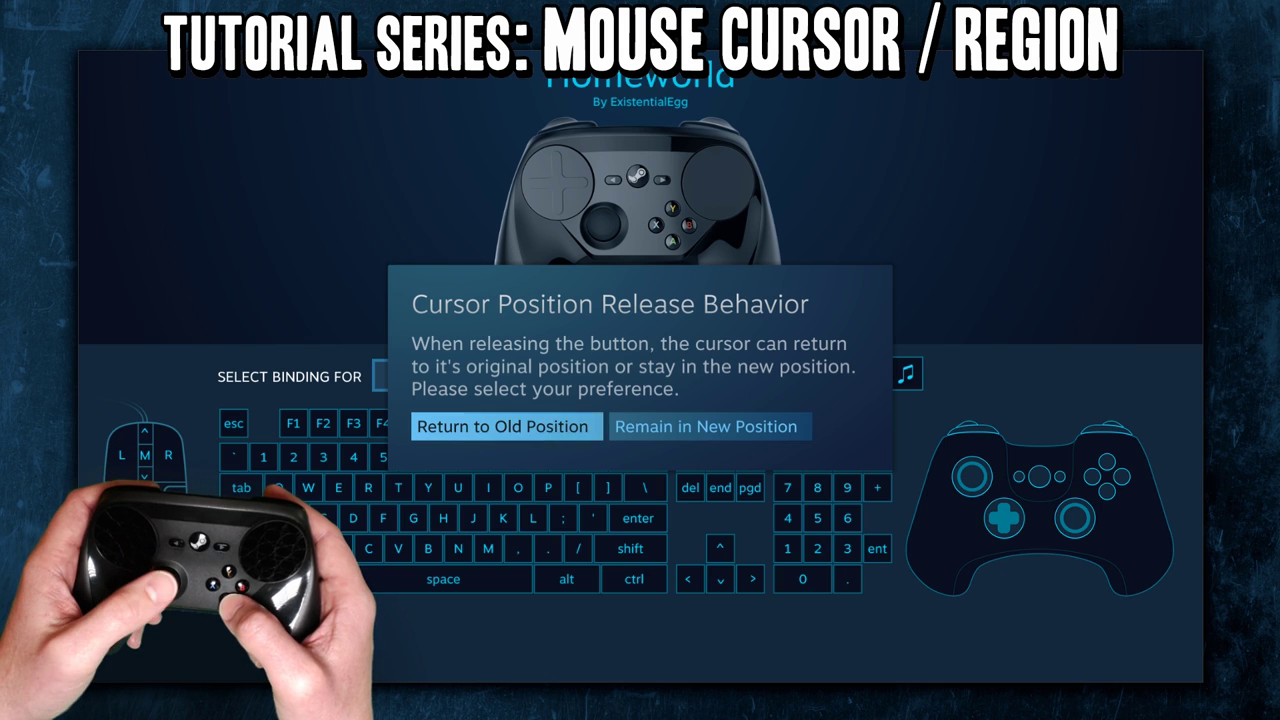
key(Return)
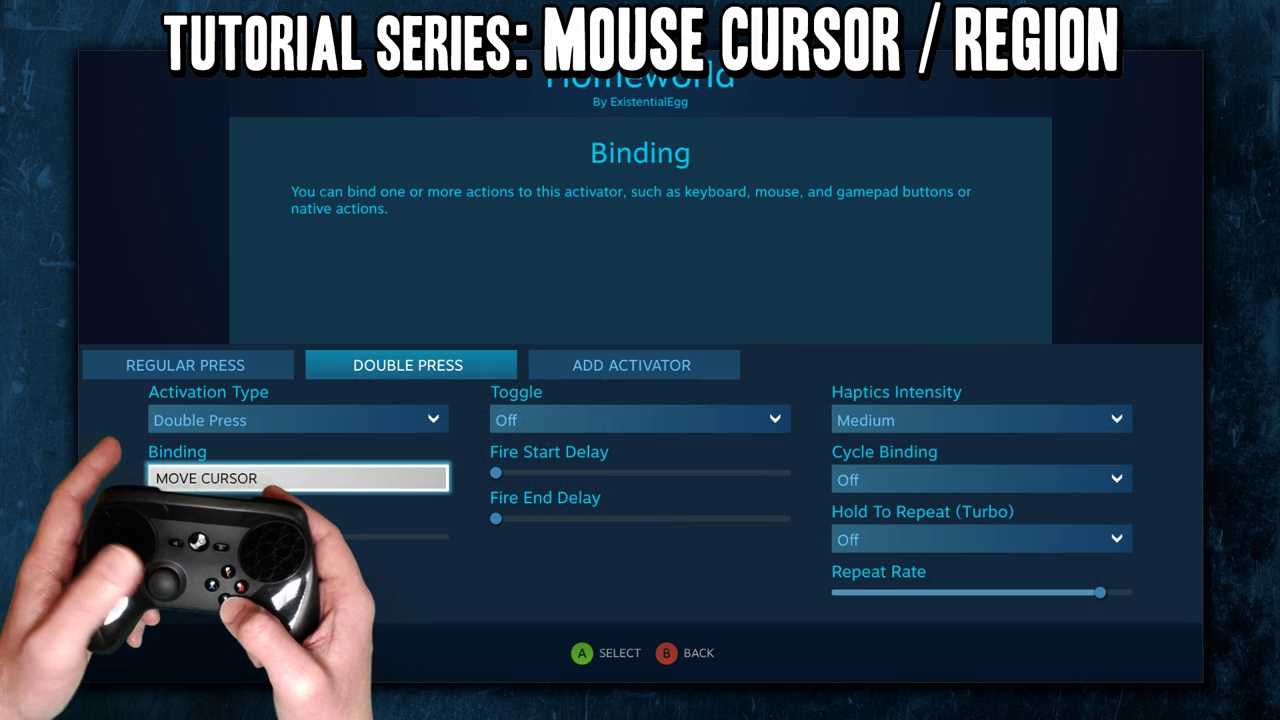
key(Escape)
key(Escape)
key(Escape)
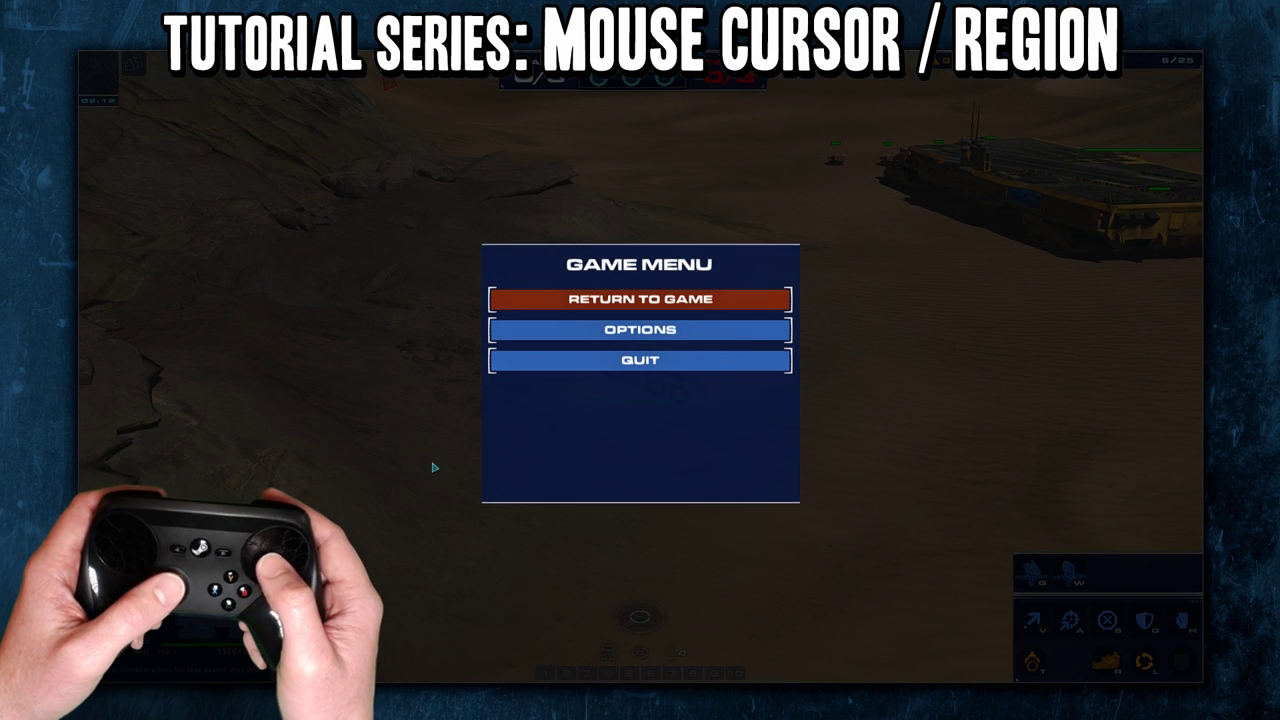
Resume the match, select the harvester, test the double-press cursor jump, and bring up the Steam overlay
key(Return)
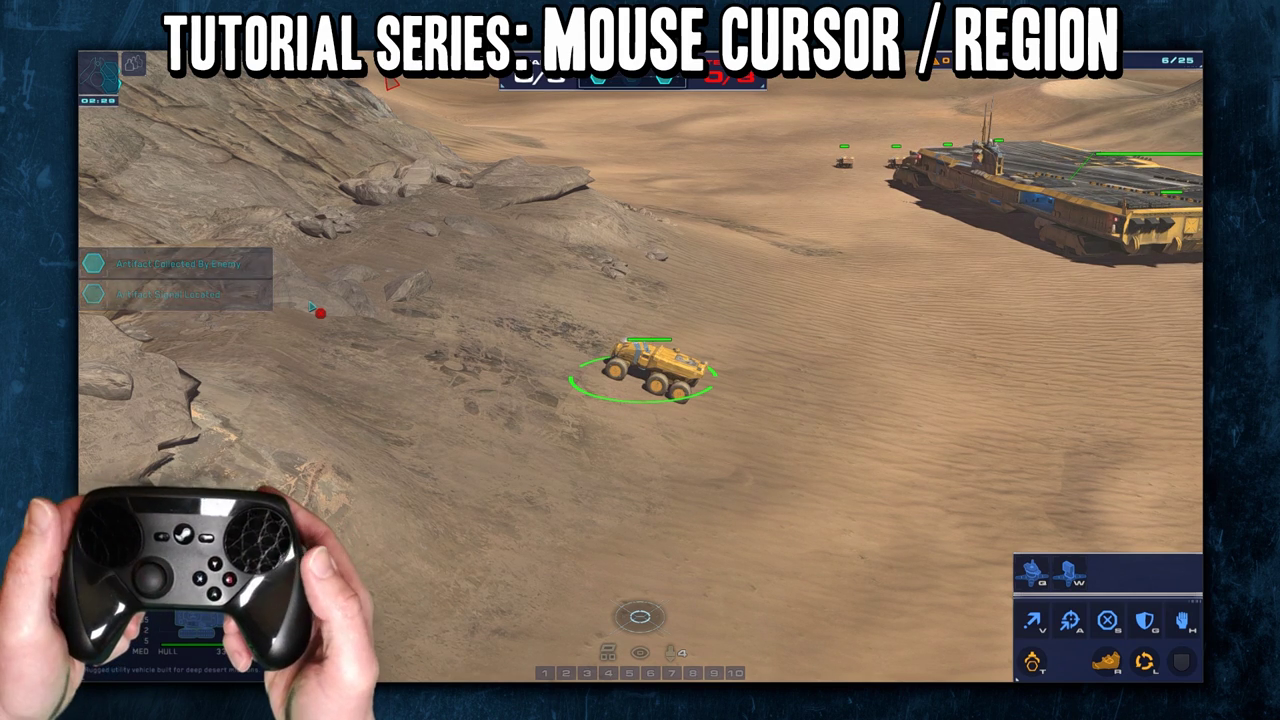
scroll(313, 308, down, 10)
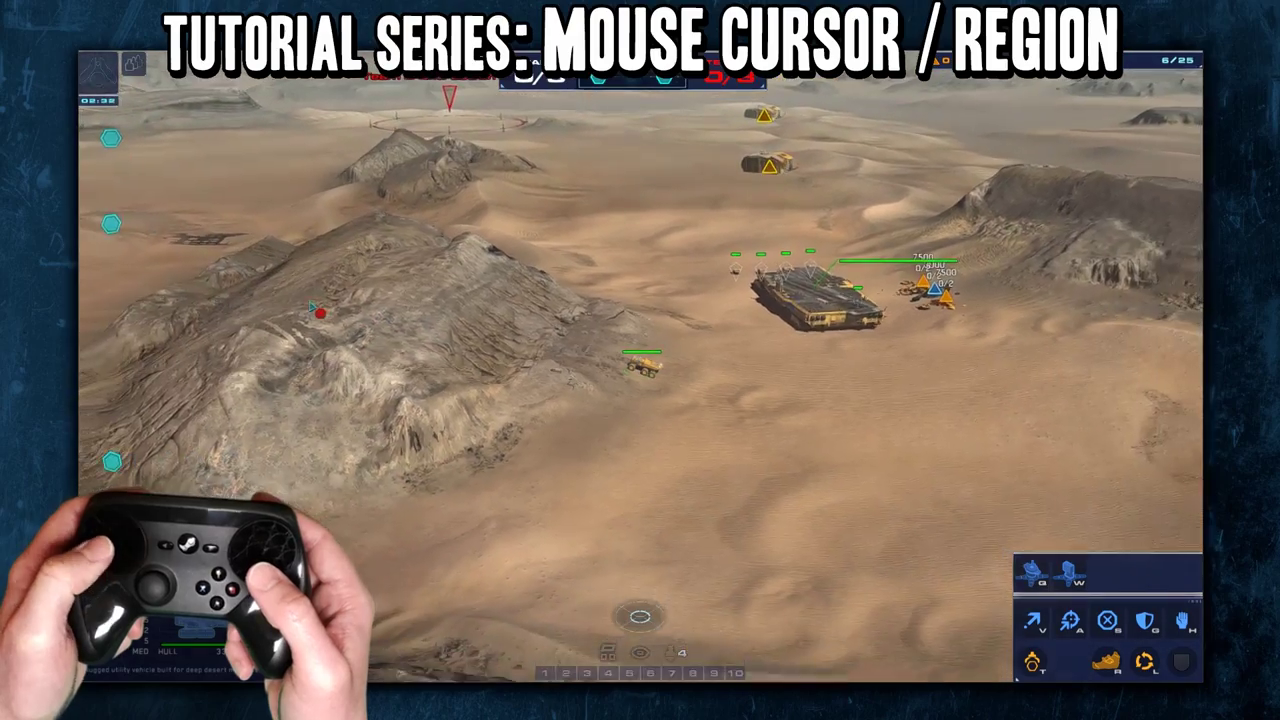
scroll(437, 142, up, 2)
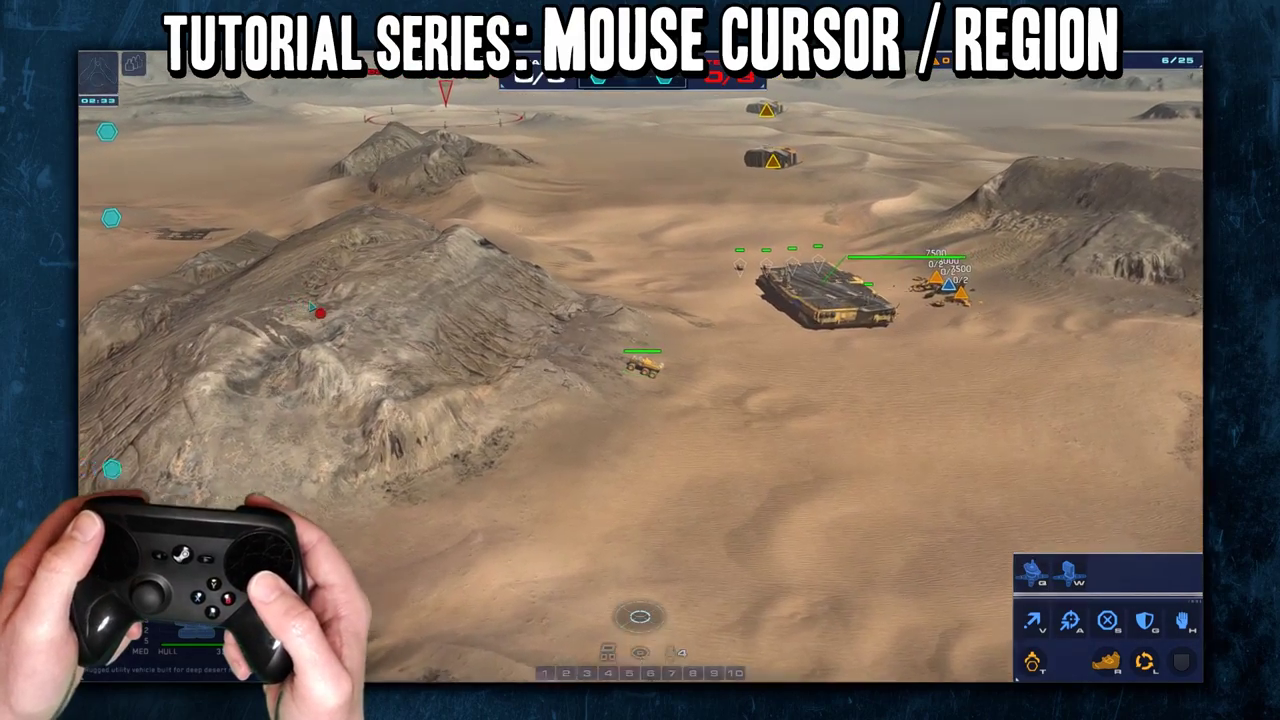
scroll(551, 443, up, 5)
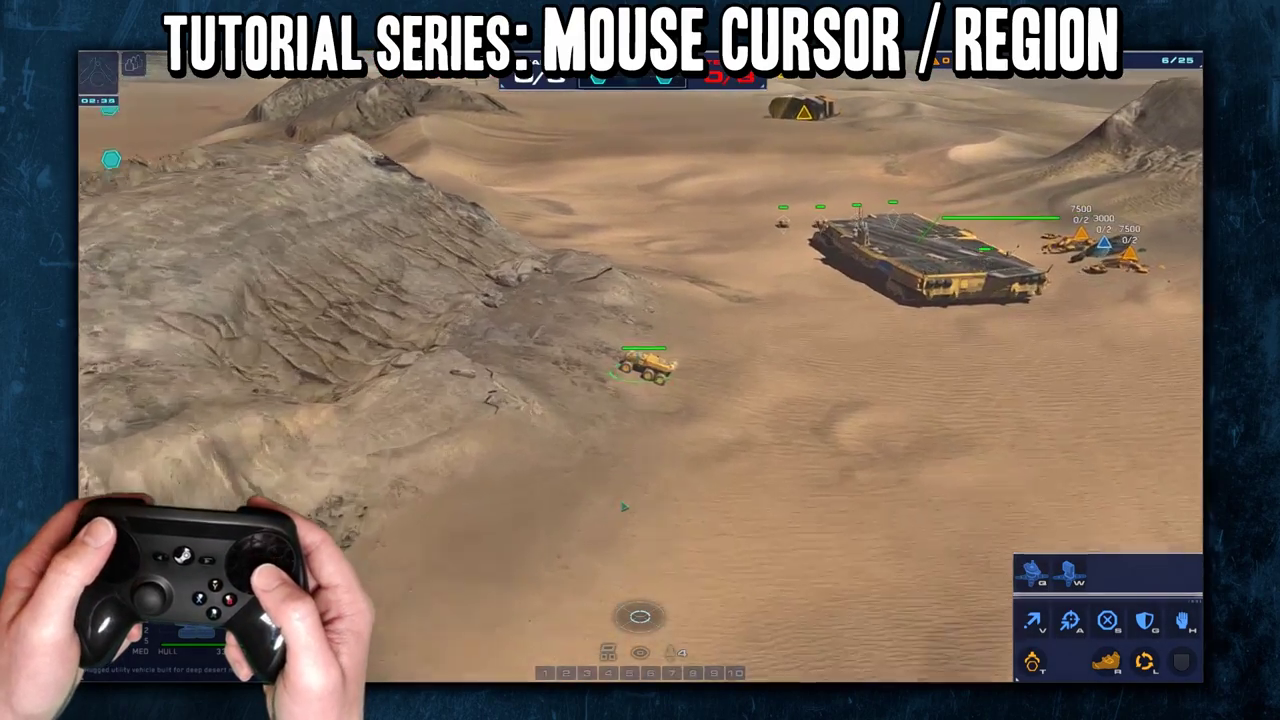
click(643, 366)
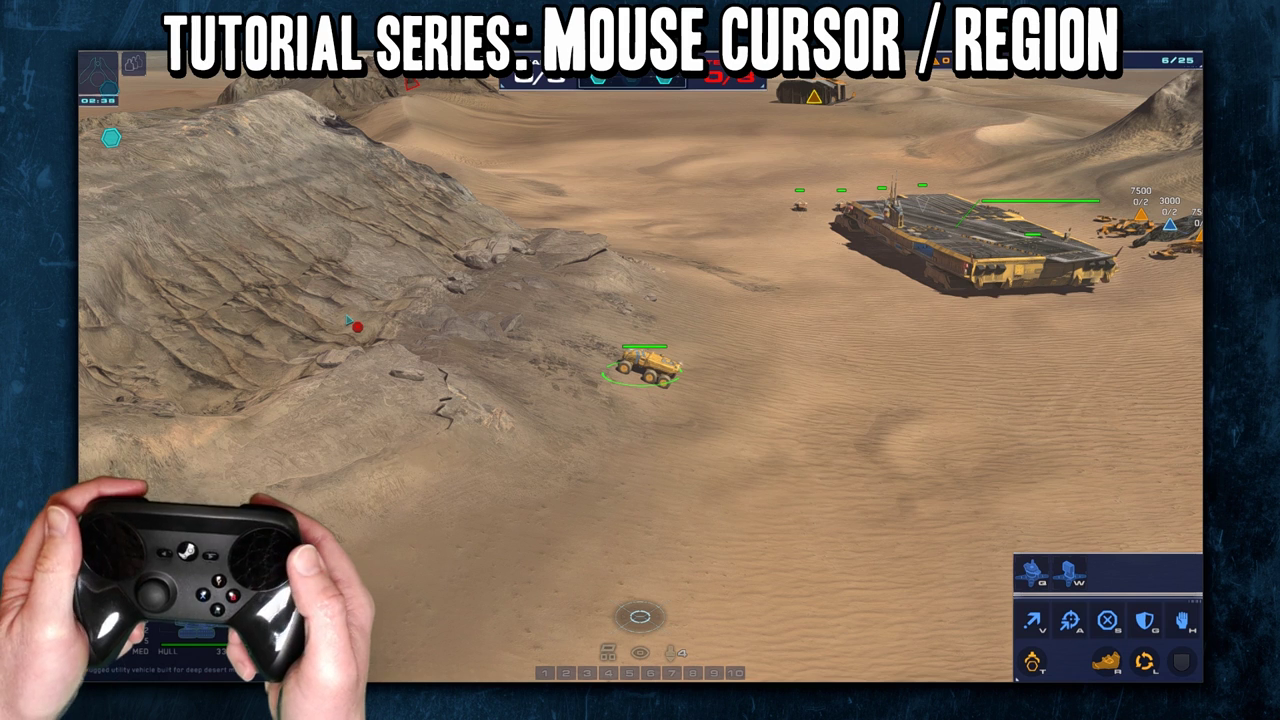
key(Right)
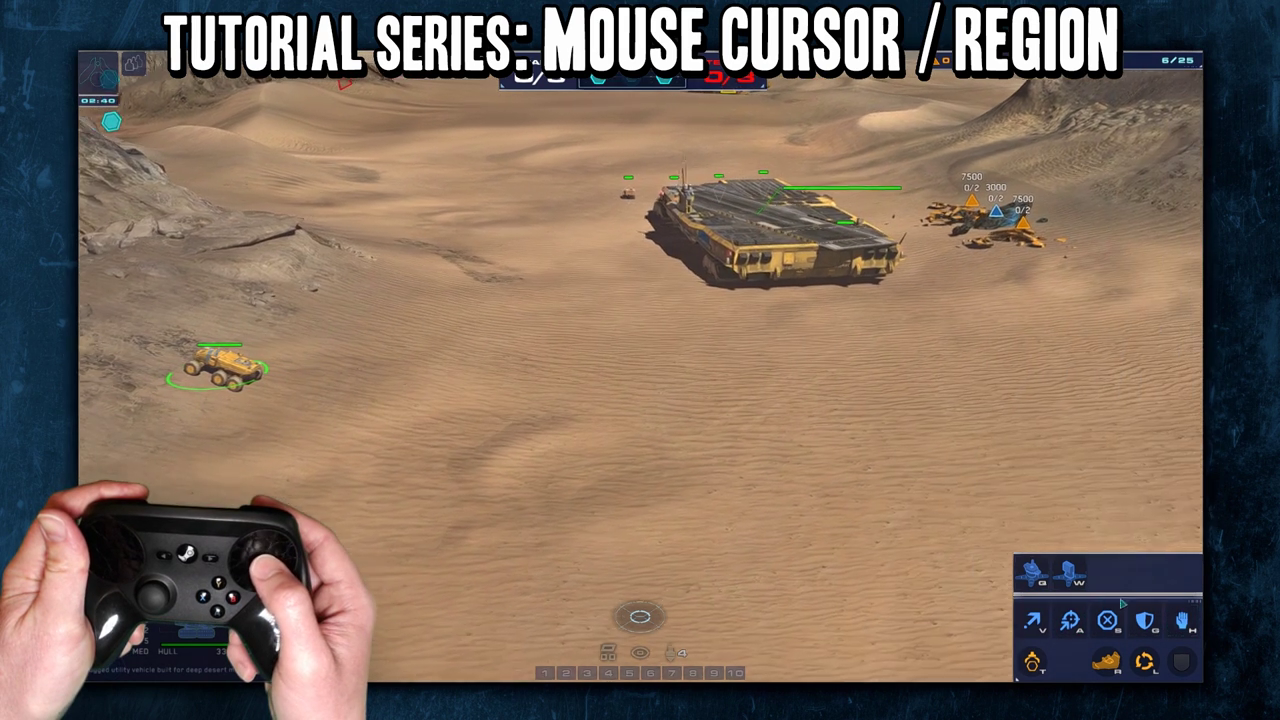
key(Right)
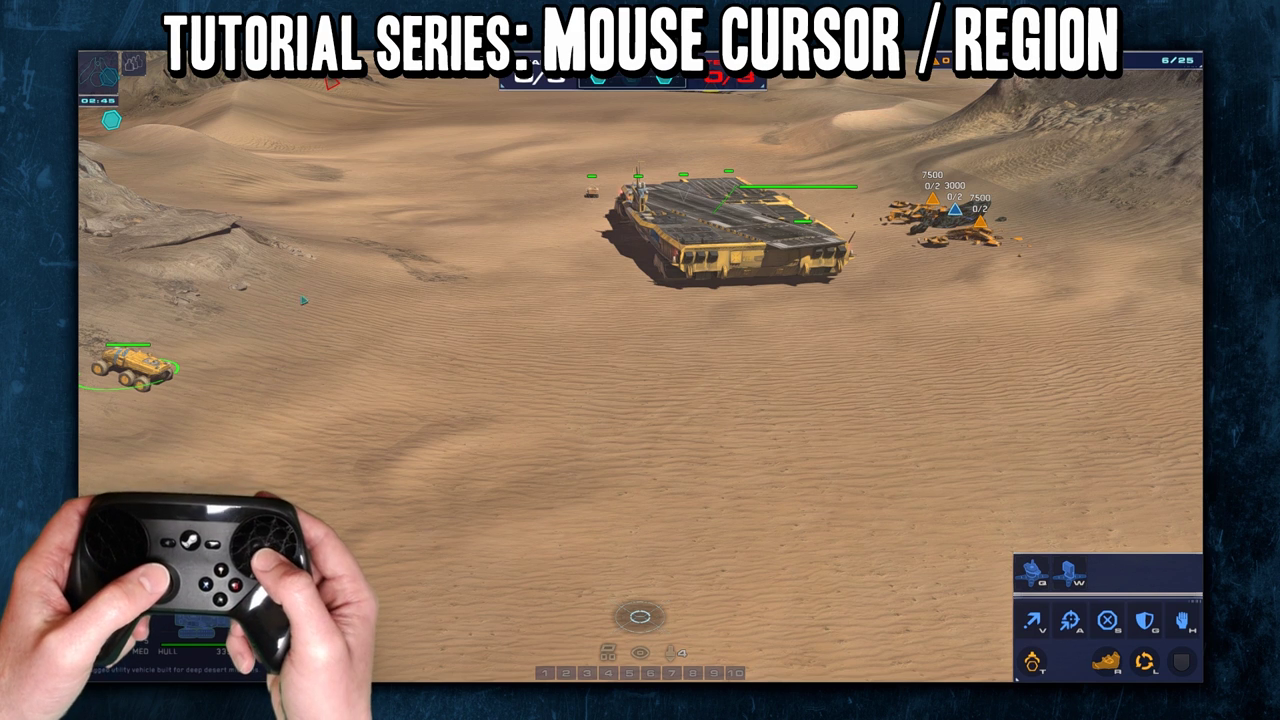
key(shift+Tab)
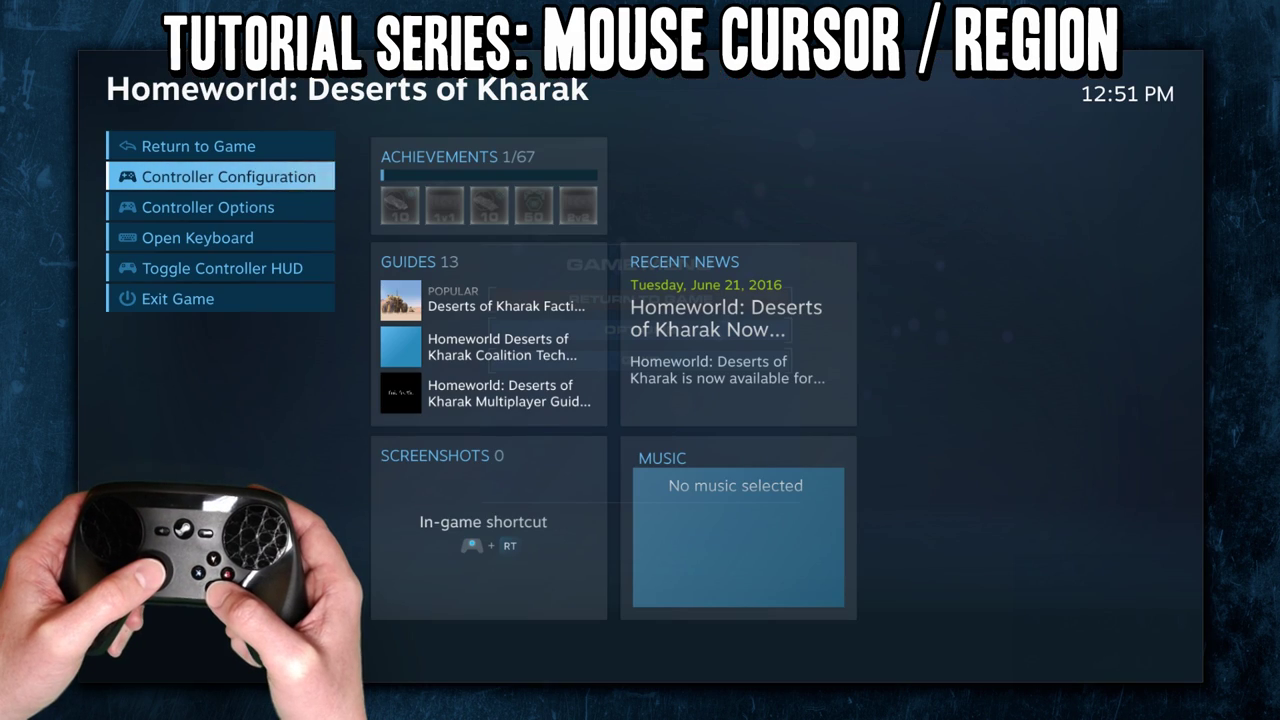
Open the right pad's Mouse input settings in Controller Configuration and move to Mode Shifting
key(Return)
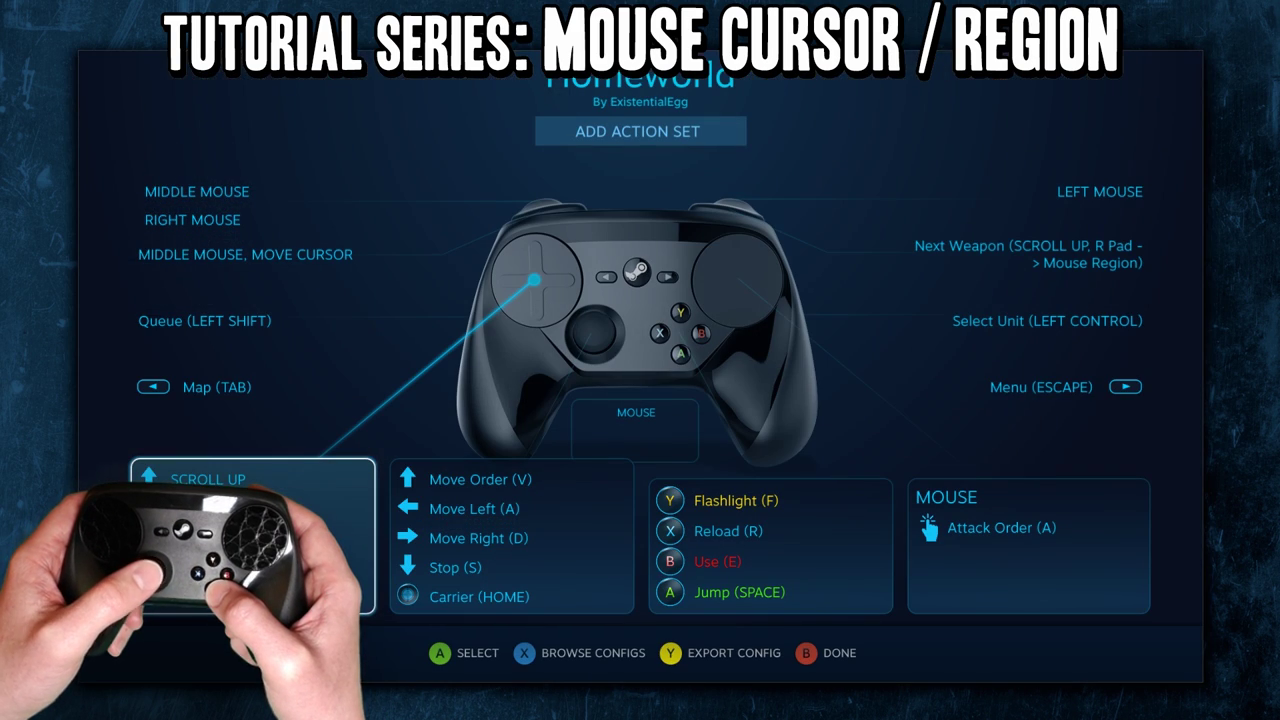
key(Right)
key(Right)
key(Right)
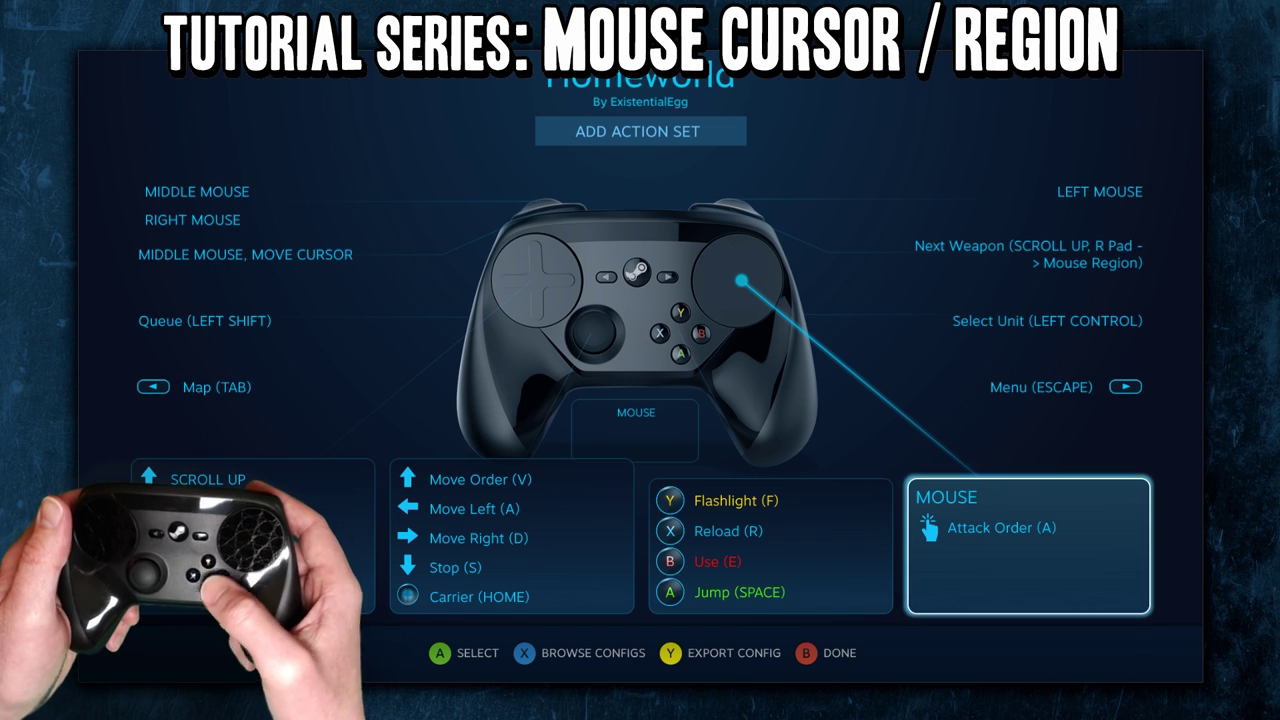
key(Return)
key(Right)
key(Right)
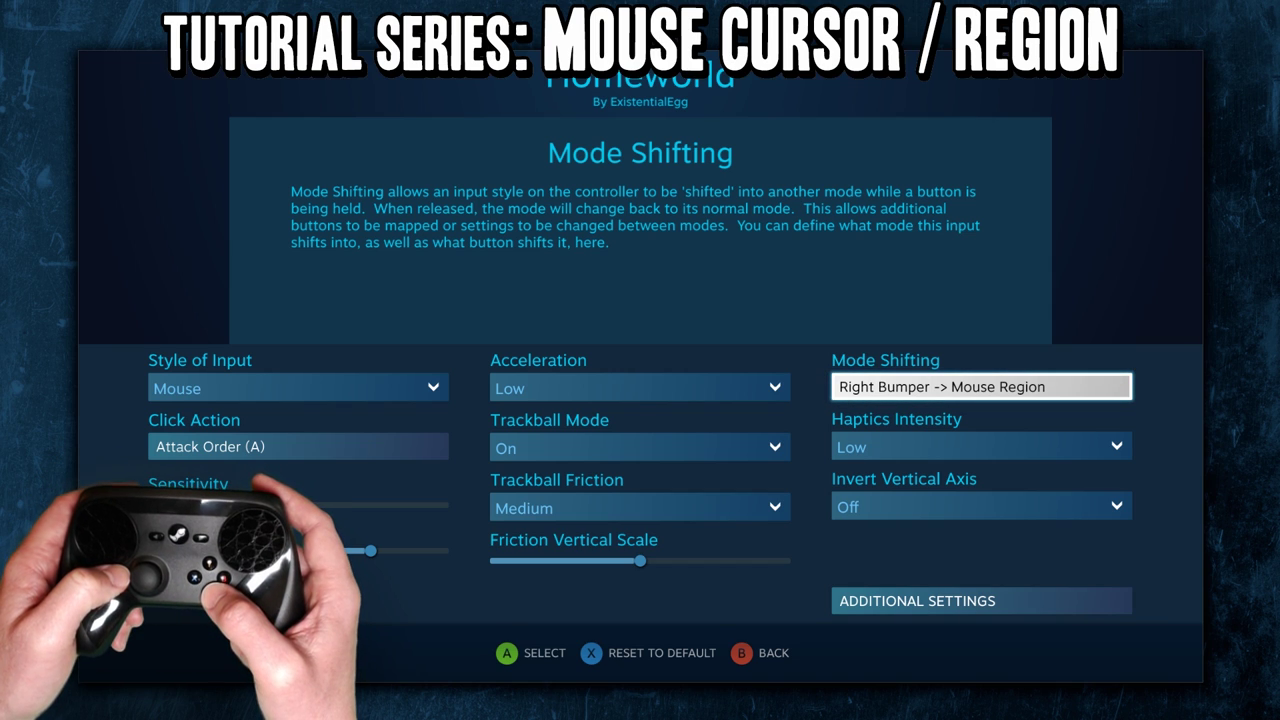
Set the right pad's mode-shifted Style of Input to Mouse Region
key(Return)
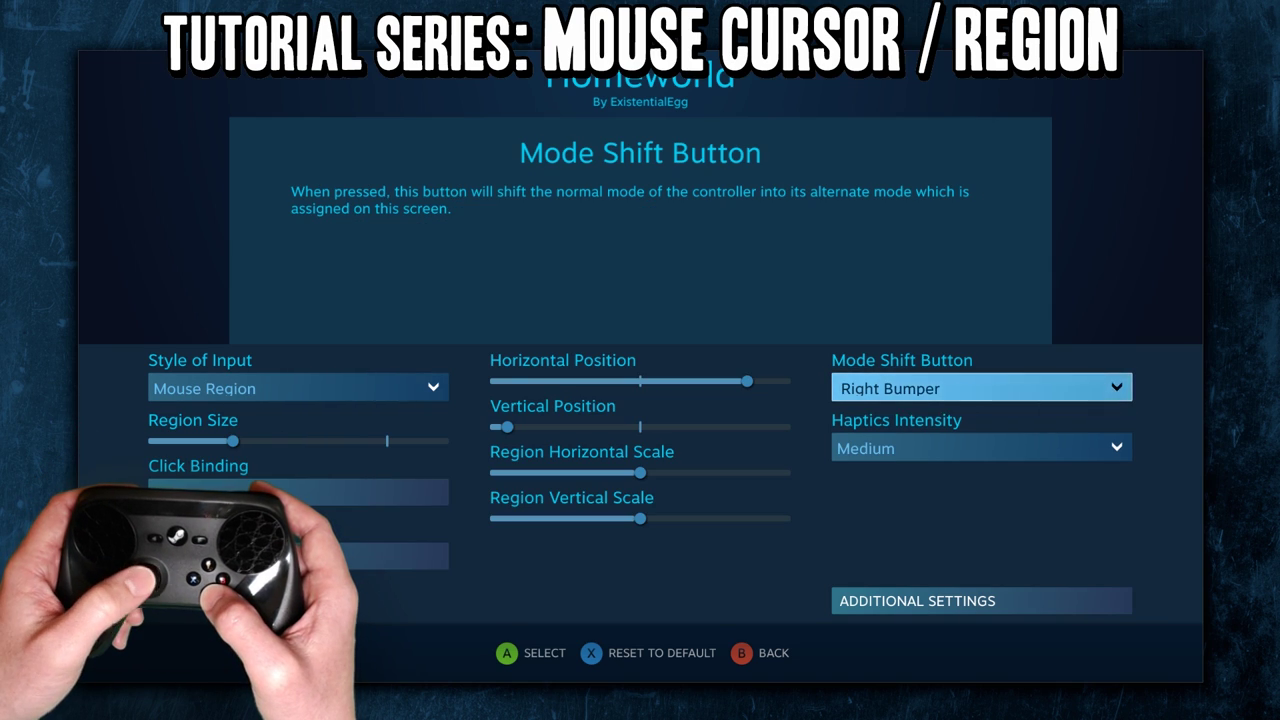
key(Left)
key(Left)
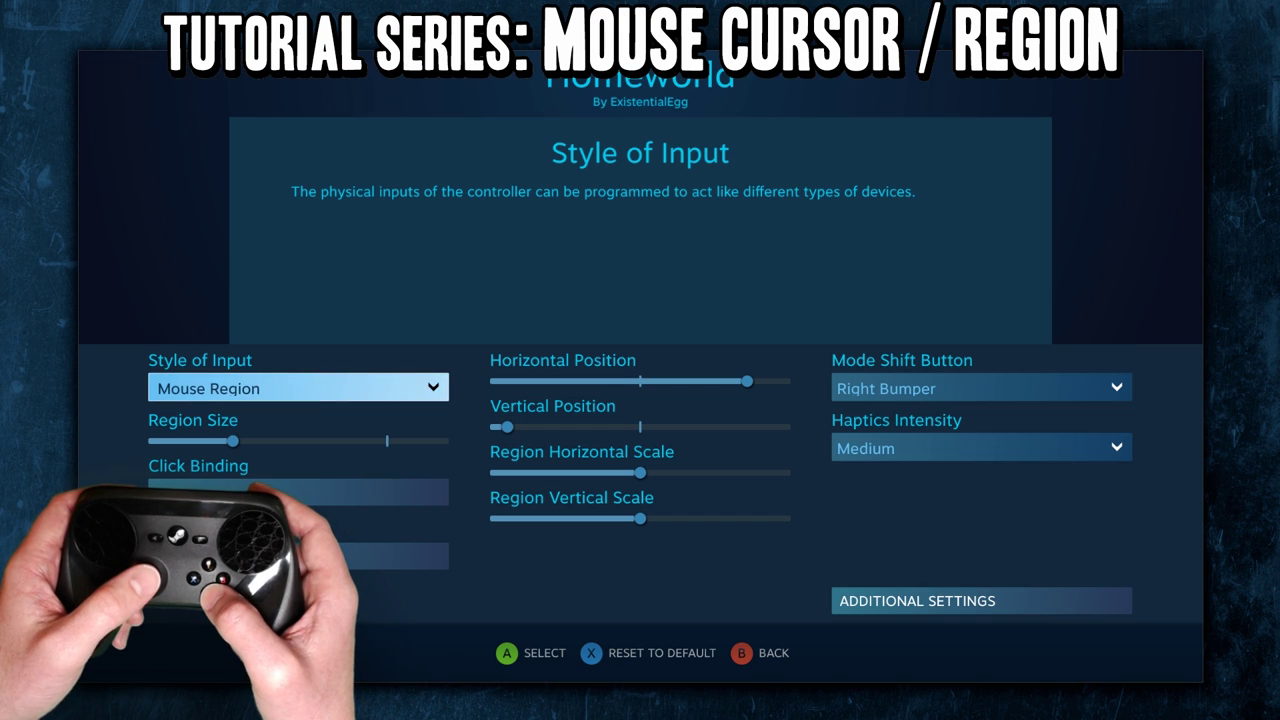
key(Return)
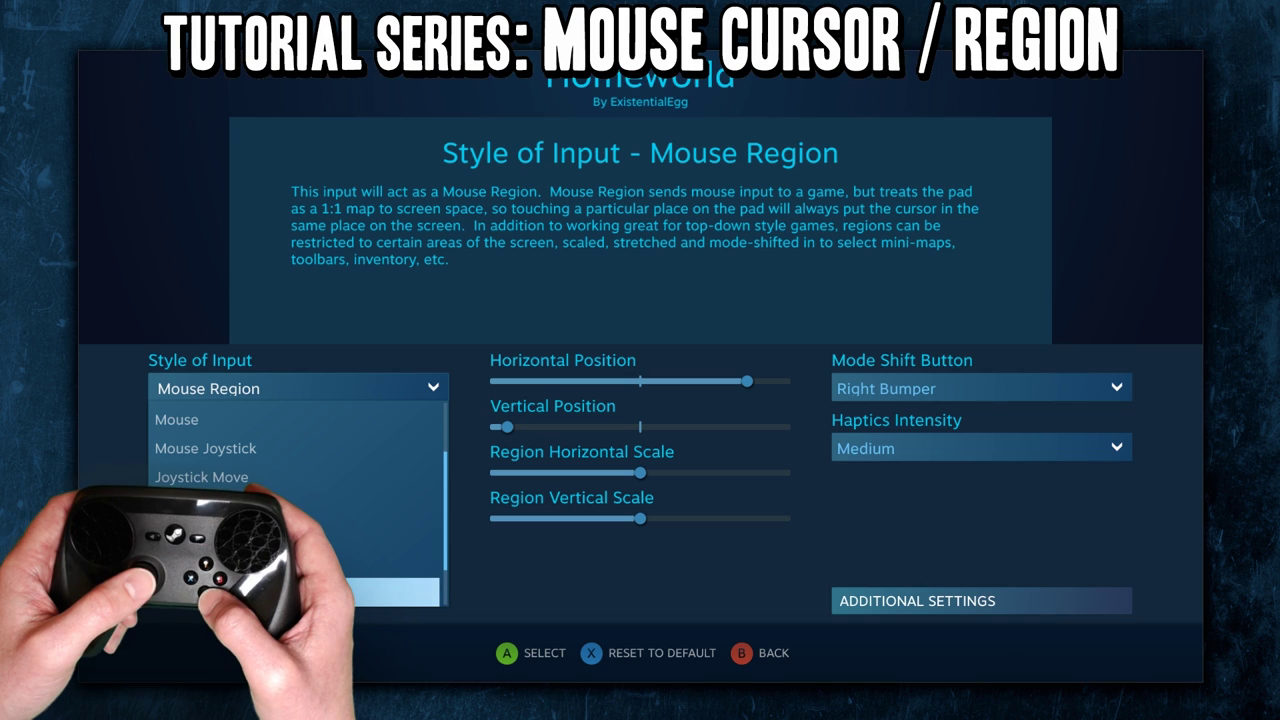
key(Return)
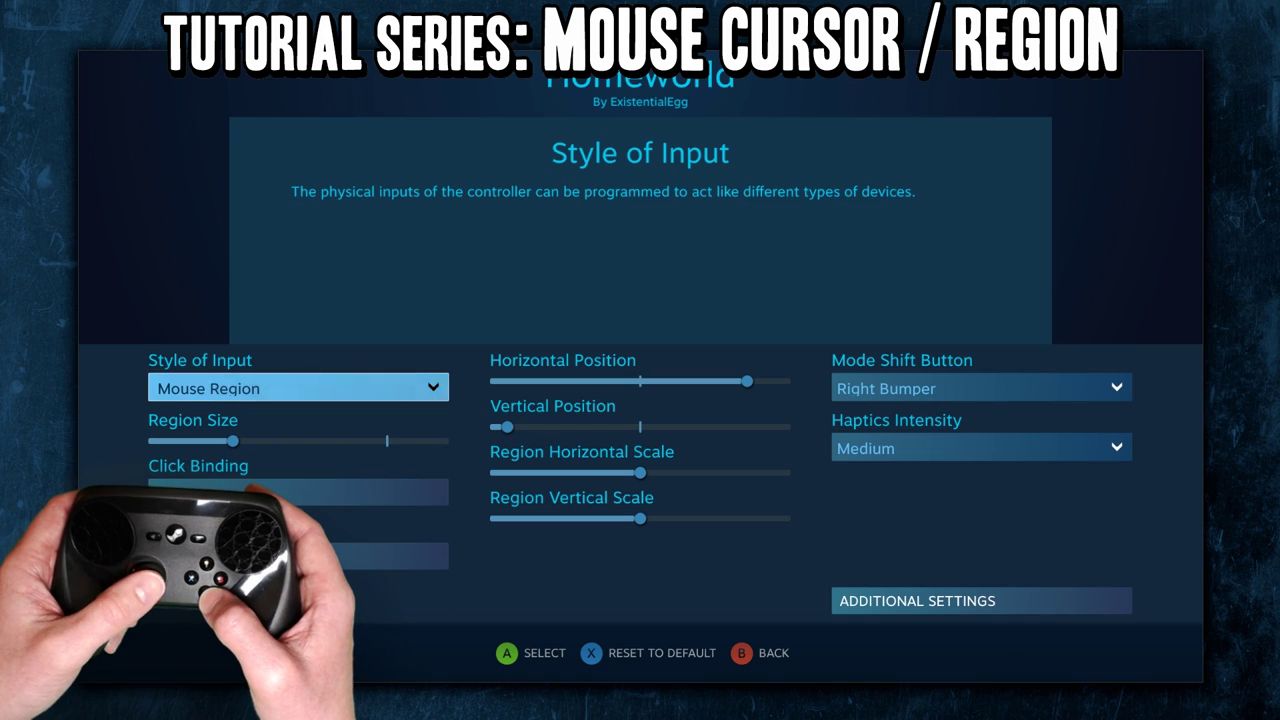
Review the Mouse Region horizontal and vertical position and region size settings
click(640, 381)
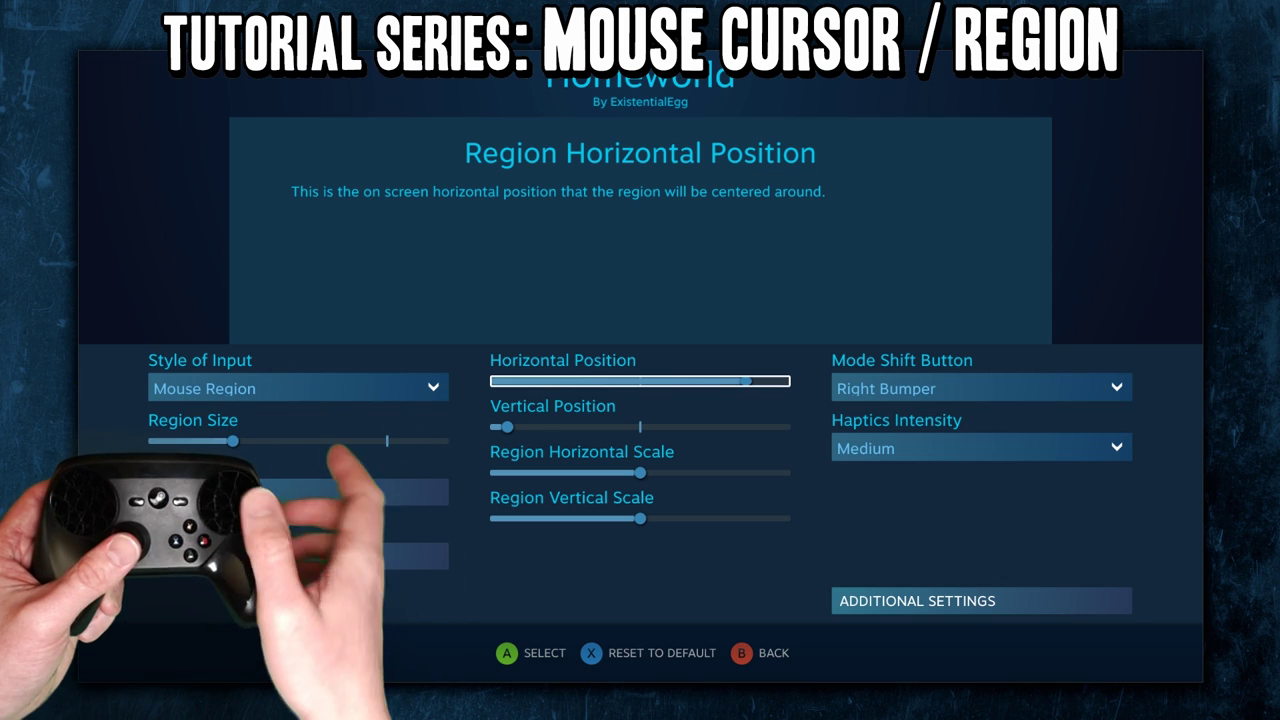
key(Right)
key(Down)
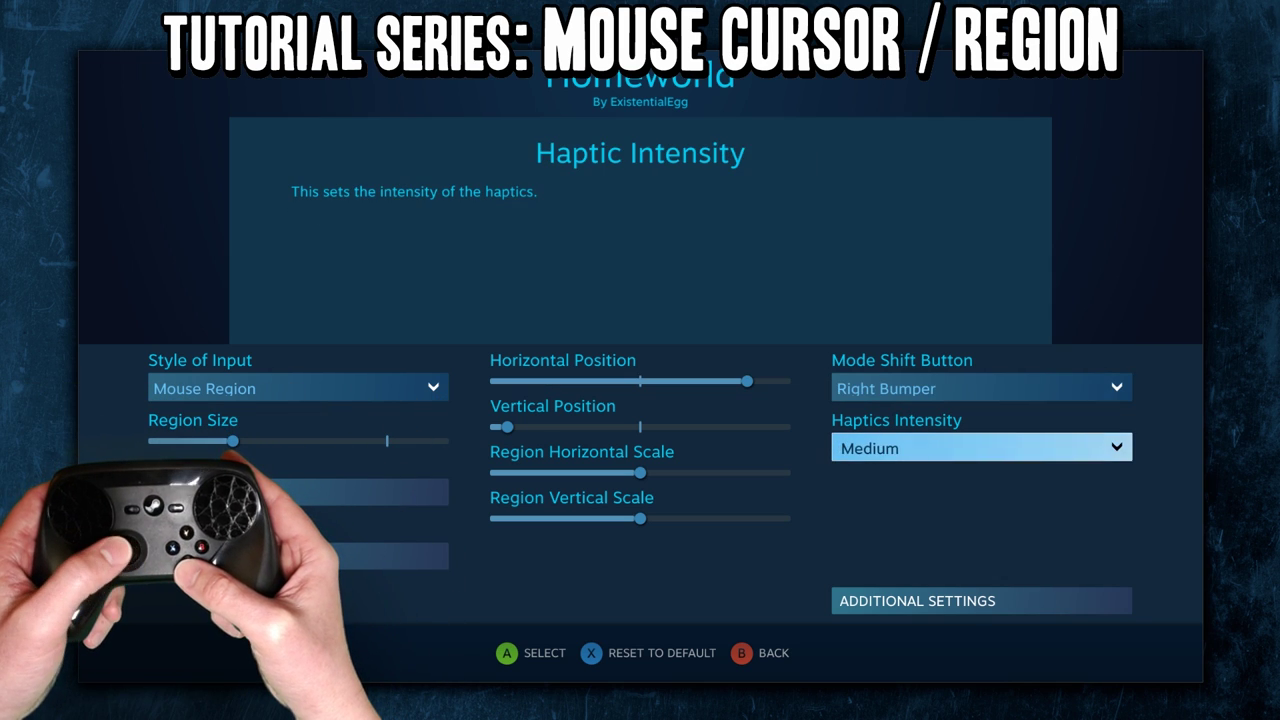
key(Left)
key(Up)
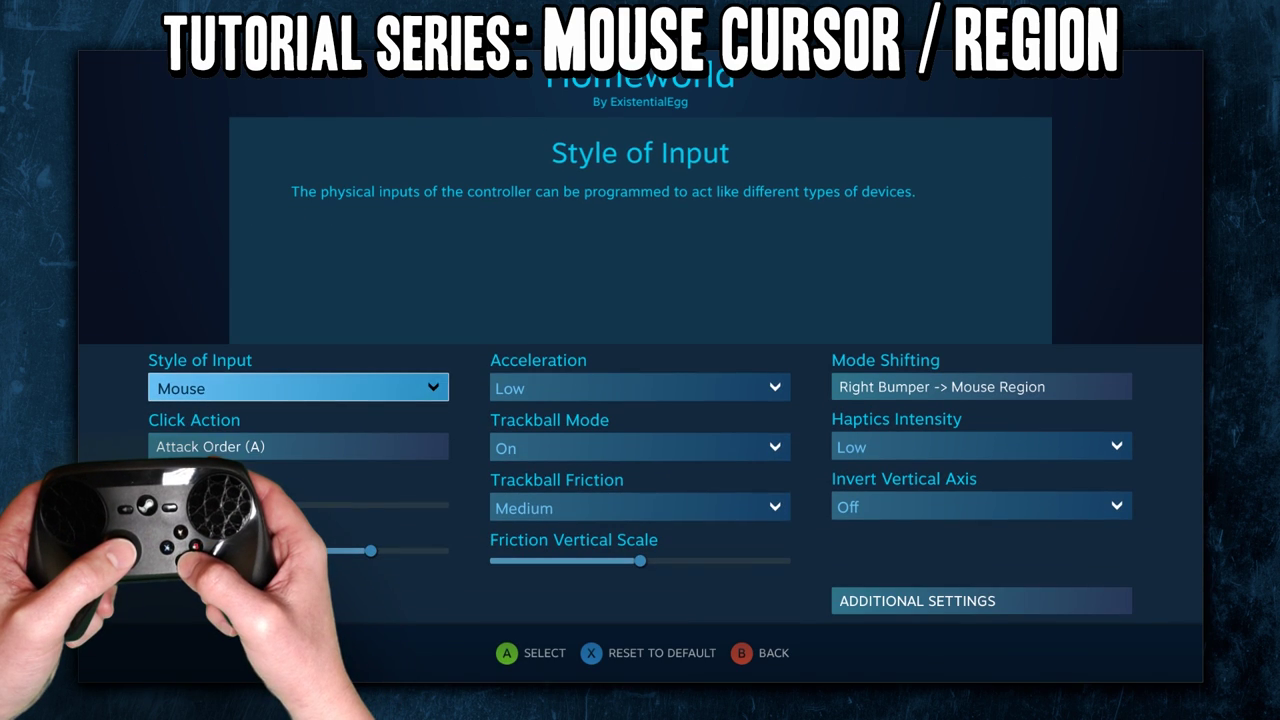
Reopen the right pad's Mode Shifting to recheck the Mouse Region style and region size
key(Right)
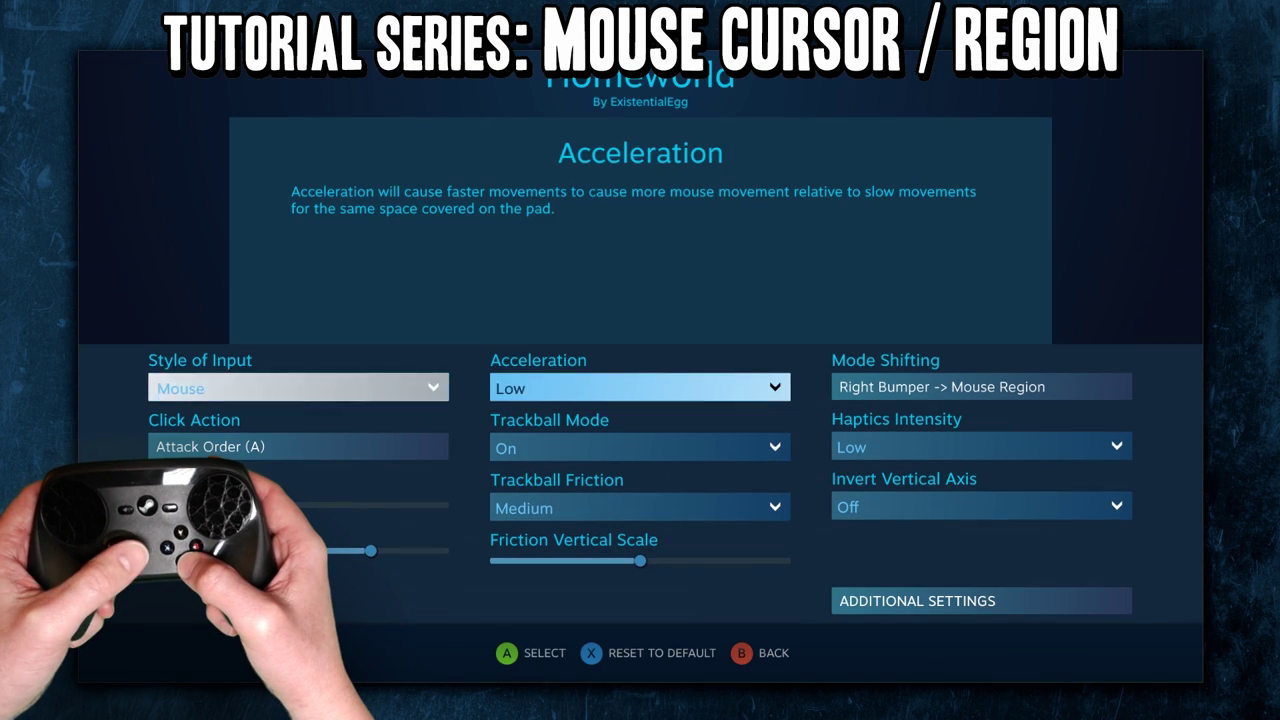
key(Right)
key(Return)
key(Left)
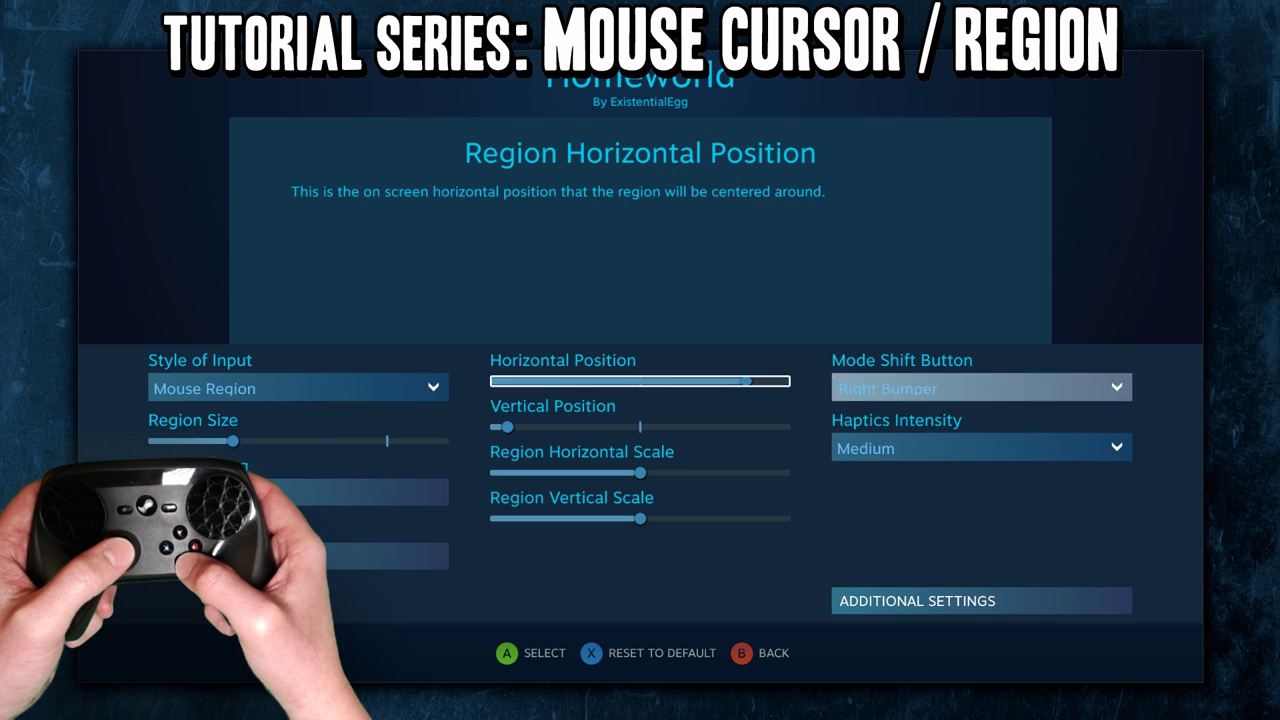
key(Left)
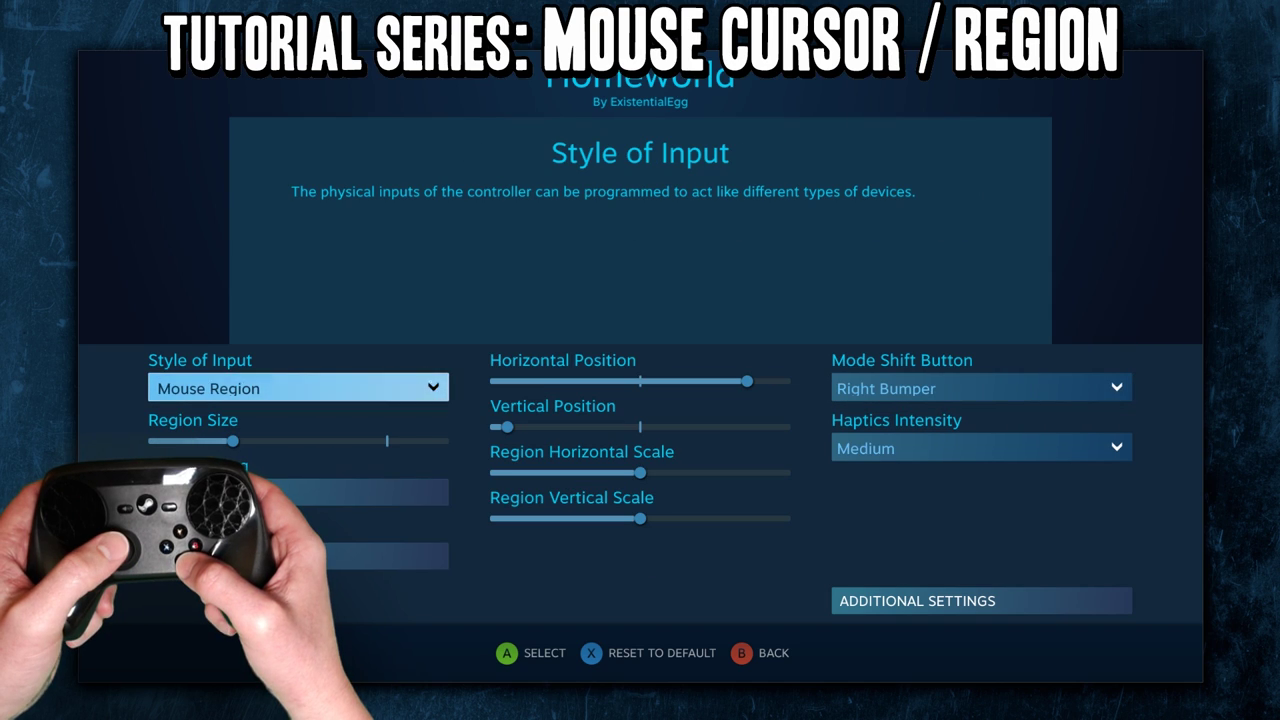
key(Down)
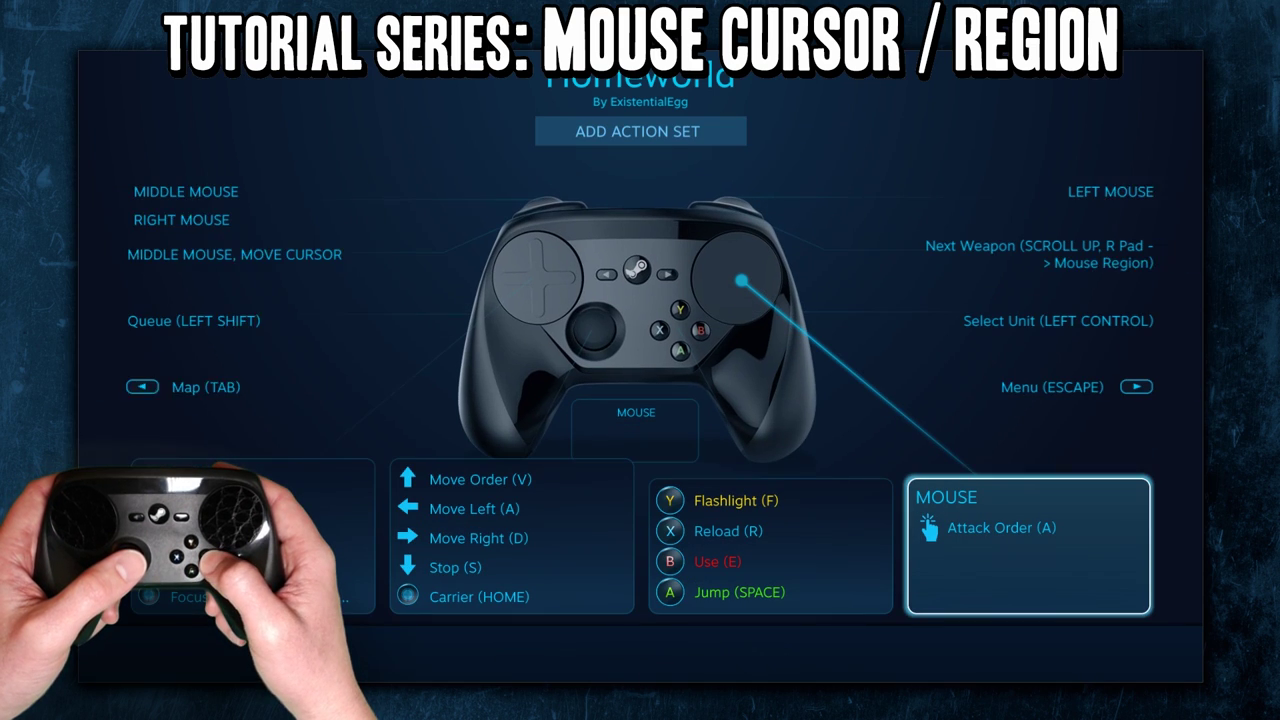
Pan the camera forward toward the hills, then pull it back to show more terrain
key(Up)
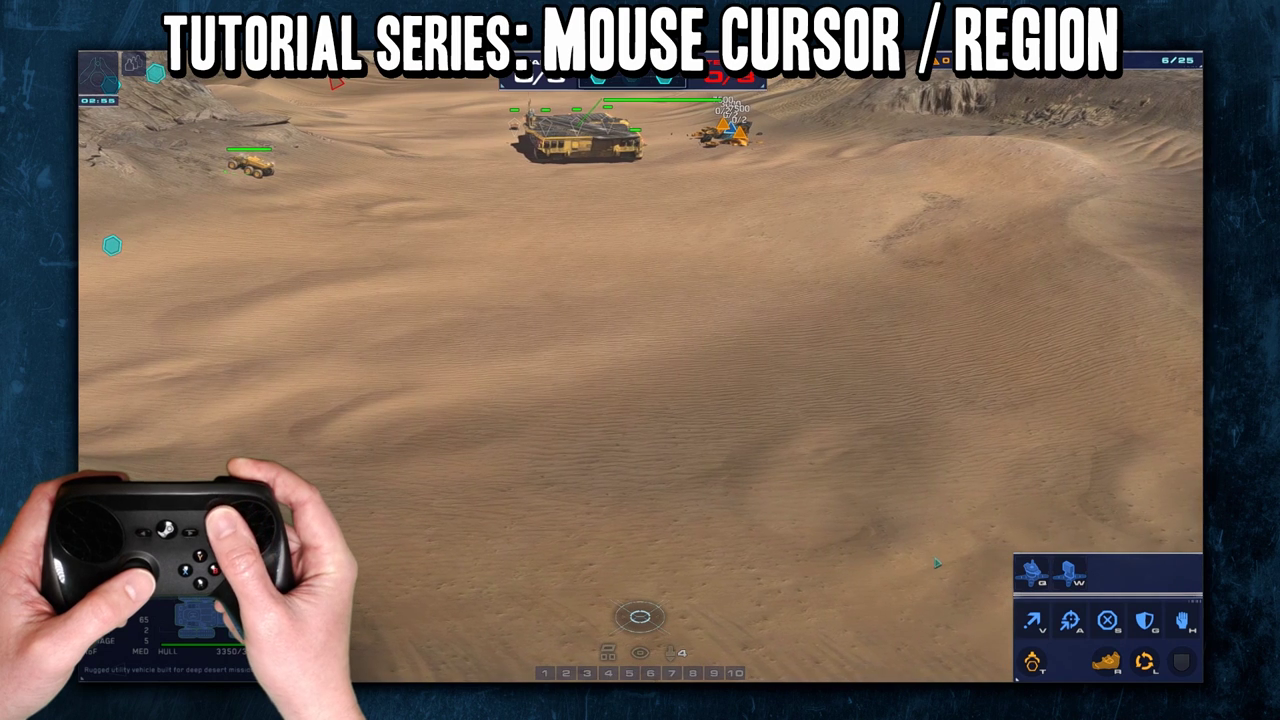
key(Up)
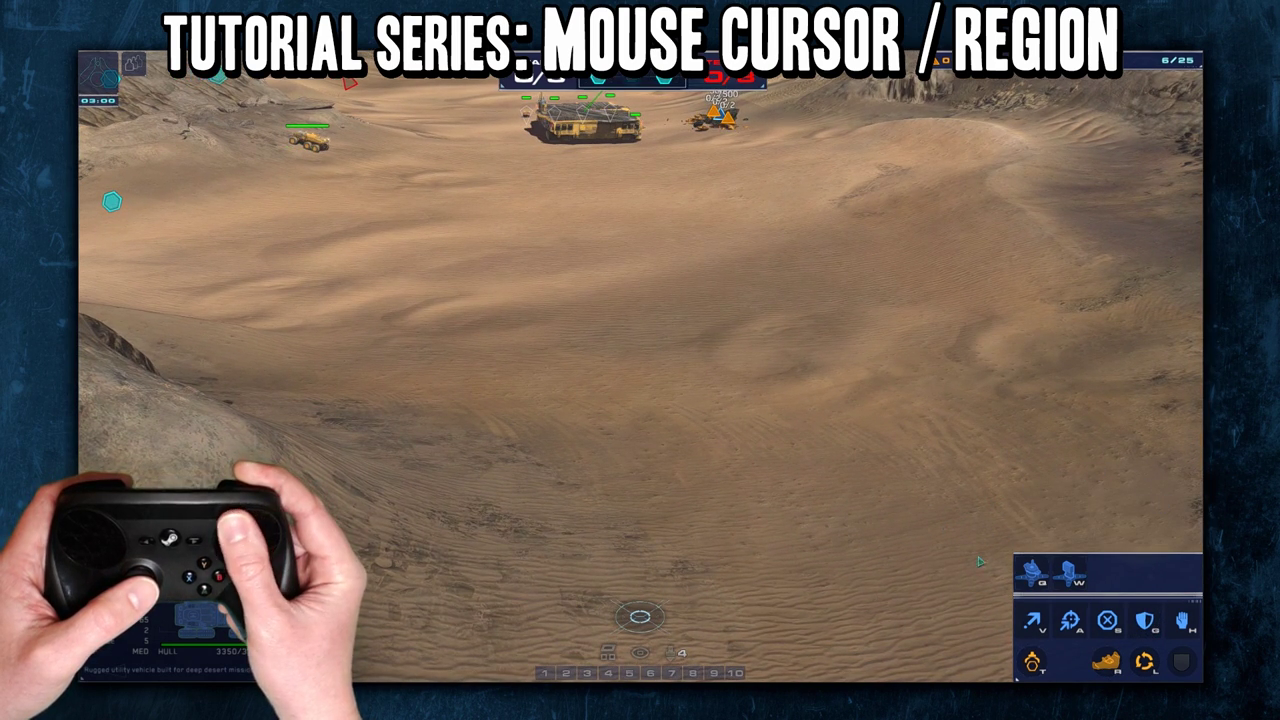
key(Down)
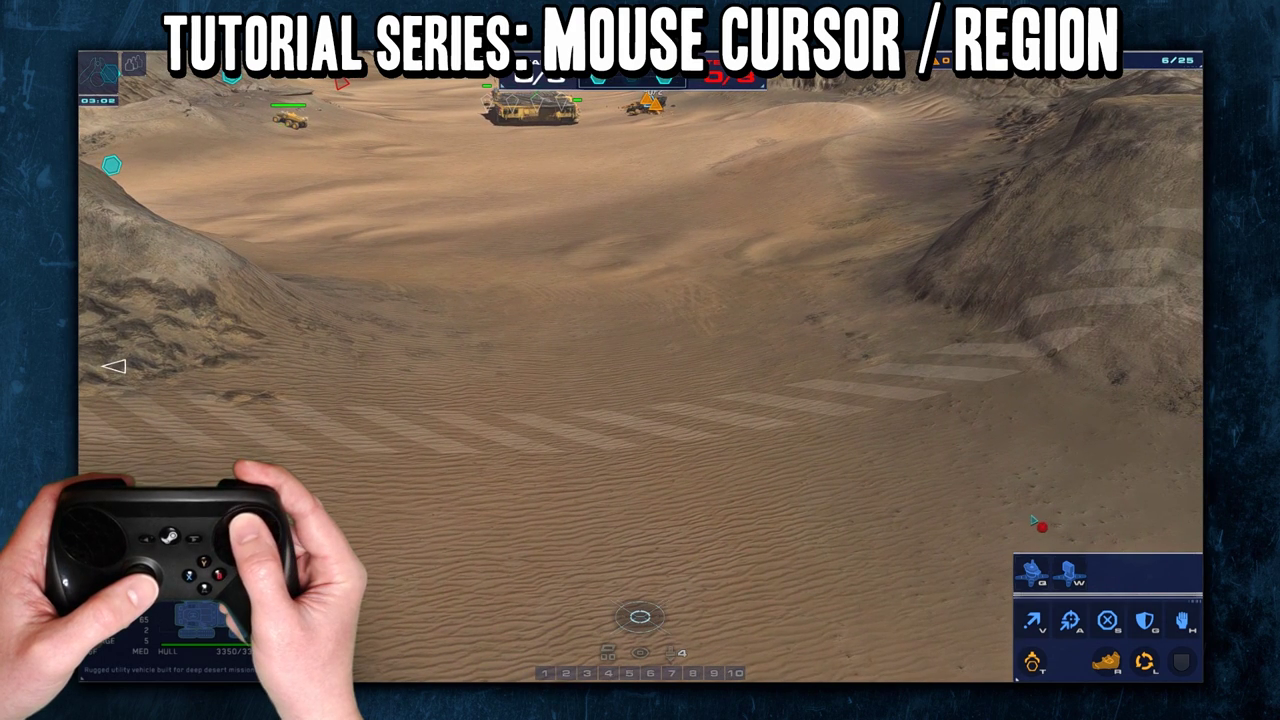